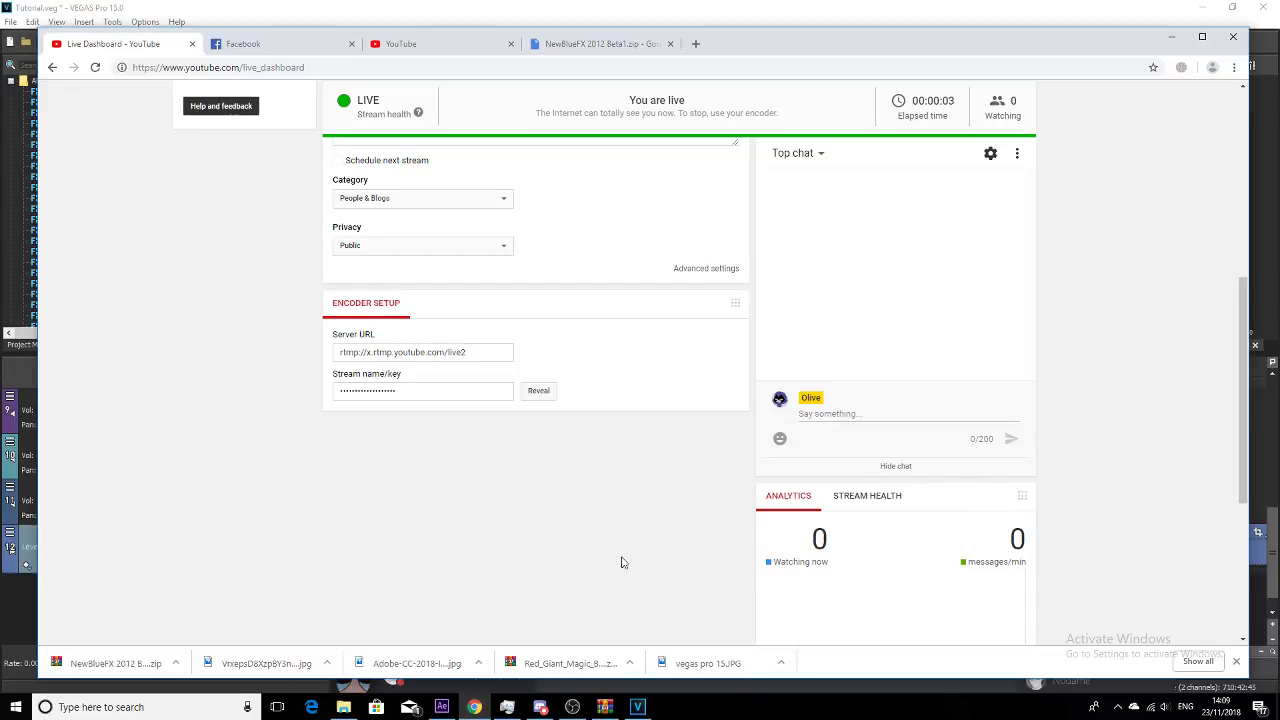
Step: Switch to VEGAS Pro and open the Pan/Crop settings of the first clip on the timeline
click(637, 706)
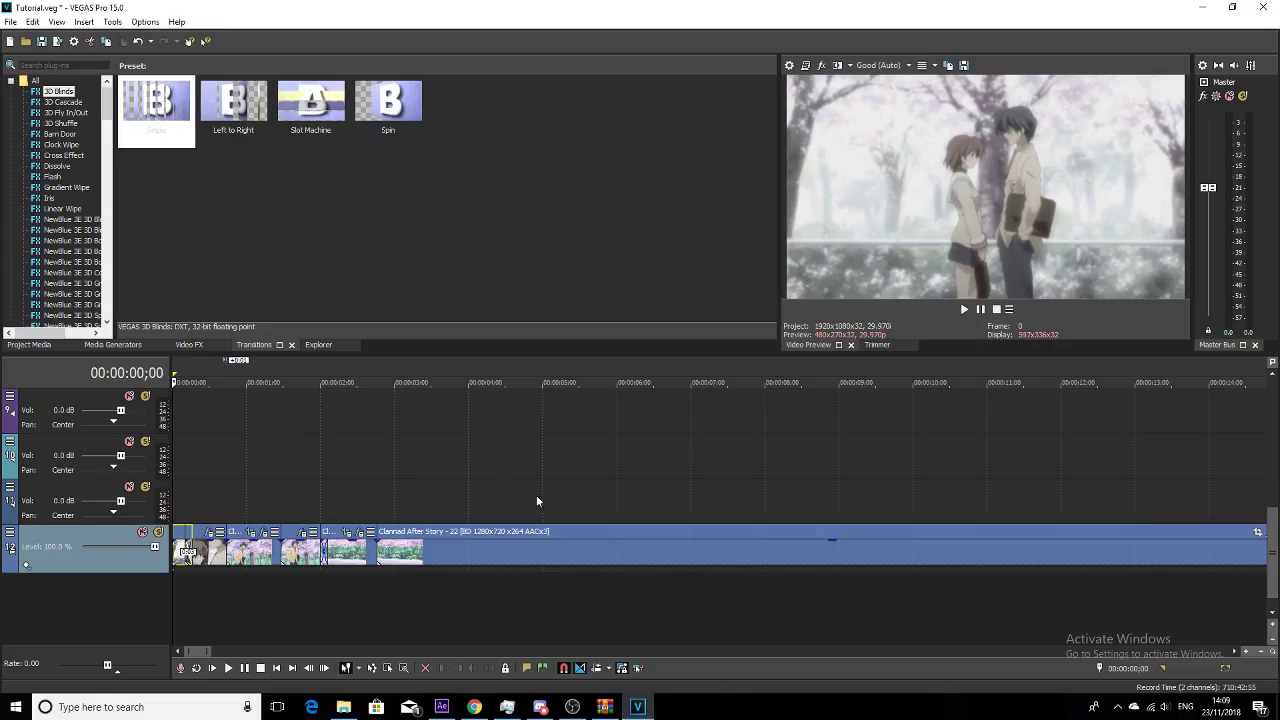
click(1245, 653)
click(1246, 655)
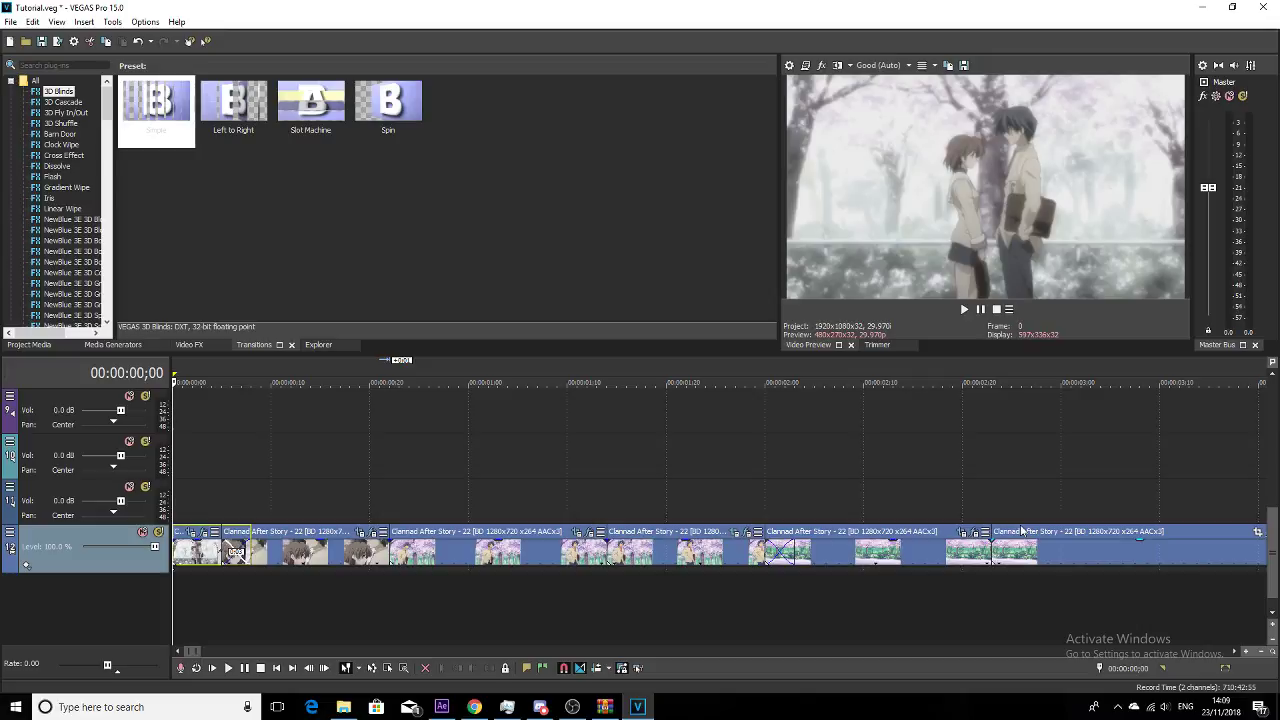
click(190, 532)
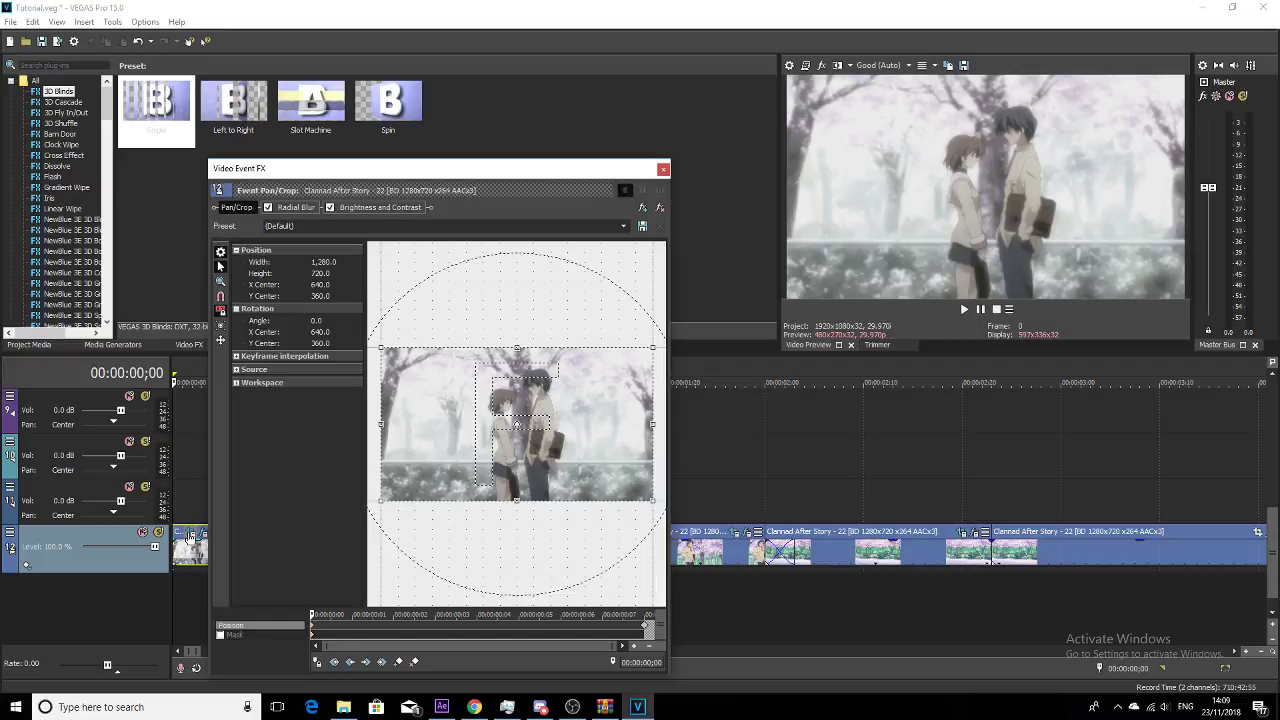
Step: Switch to the browser to check the stream preview on the YouTube live dashboard, and return to VEGAS Pro
click(476, 707)
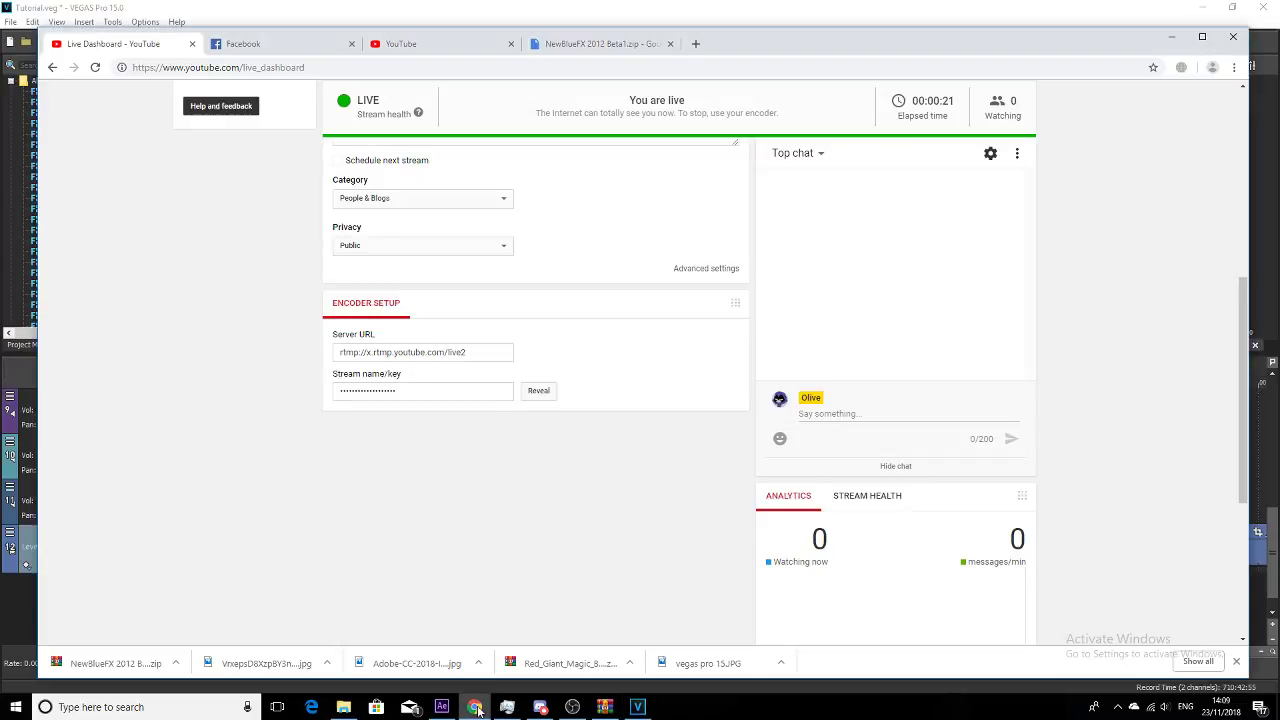
scroll(488, 406, up, 4)
scroll(488, 406, up, 2)
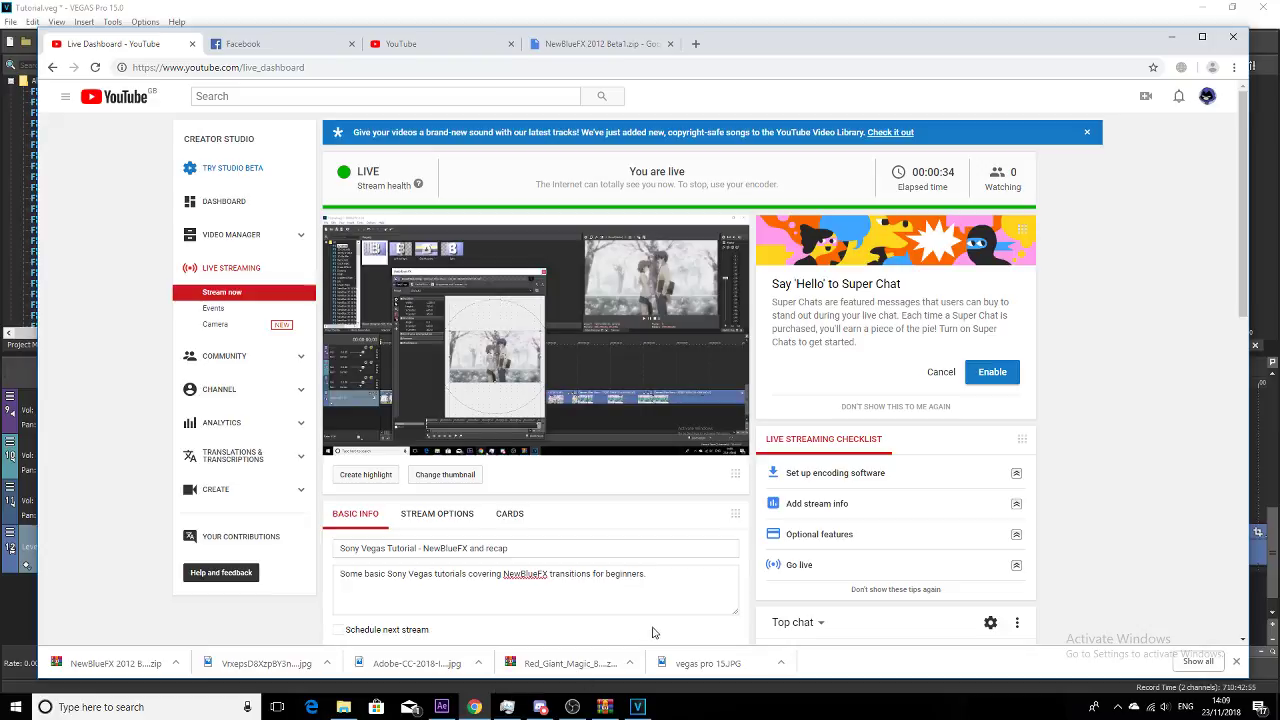
click(637, 707)
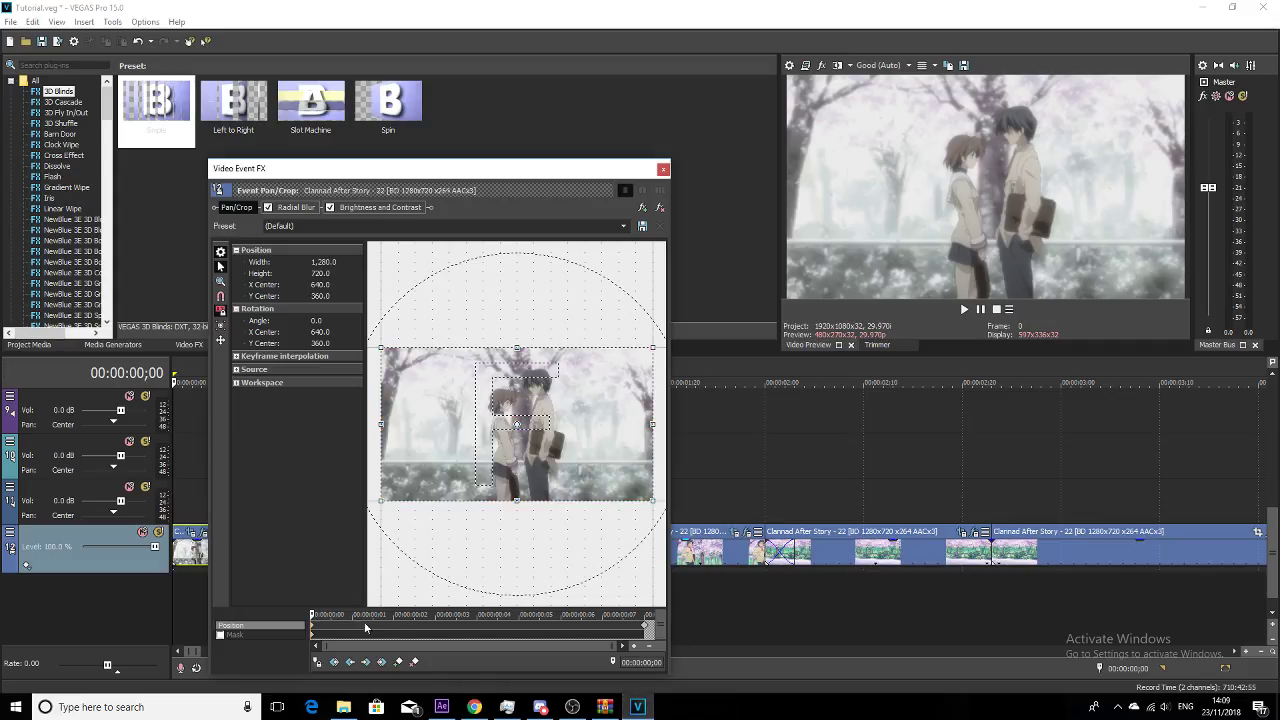
Step: Examine the first clip's Pan/Crop zoom at its start and end keyframes, including the start keyframe's interpolation type
drag(313, 616, 752, 572)
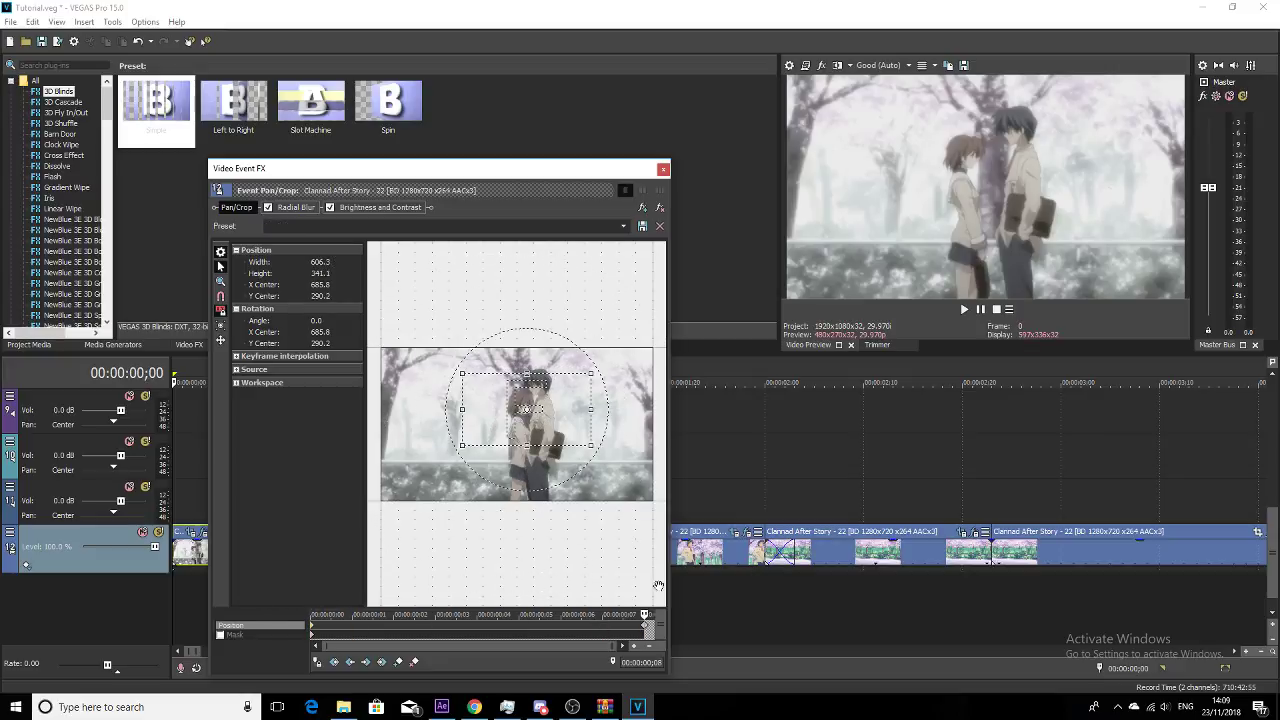
click(313, 630)
right_click(313, 630)
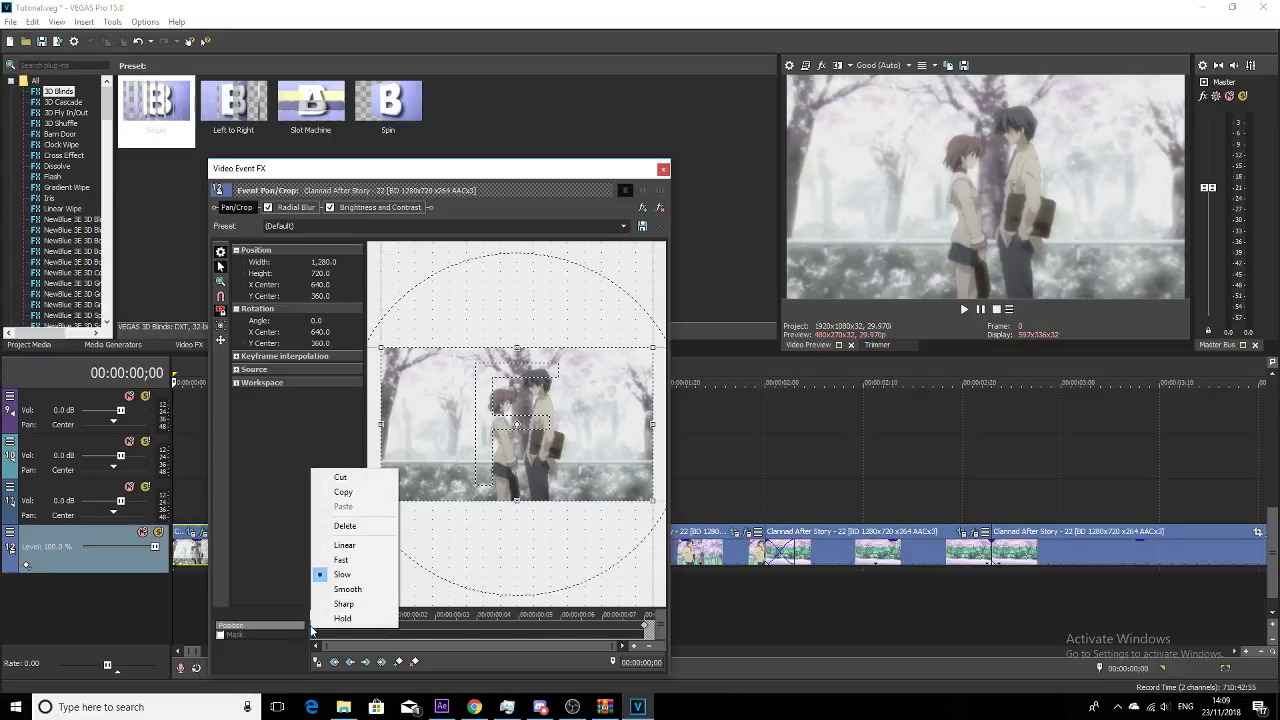
click(264, 579)
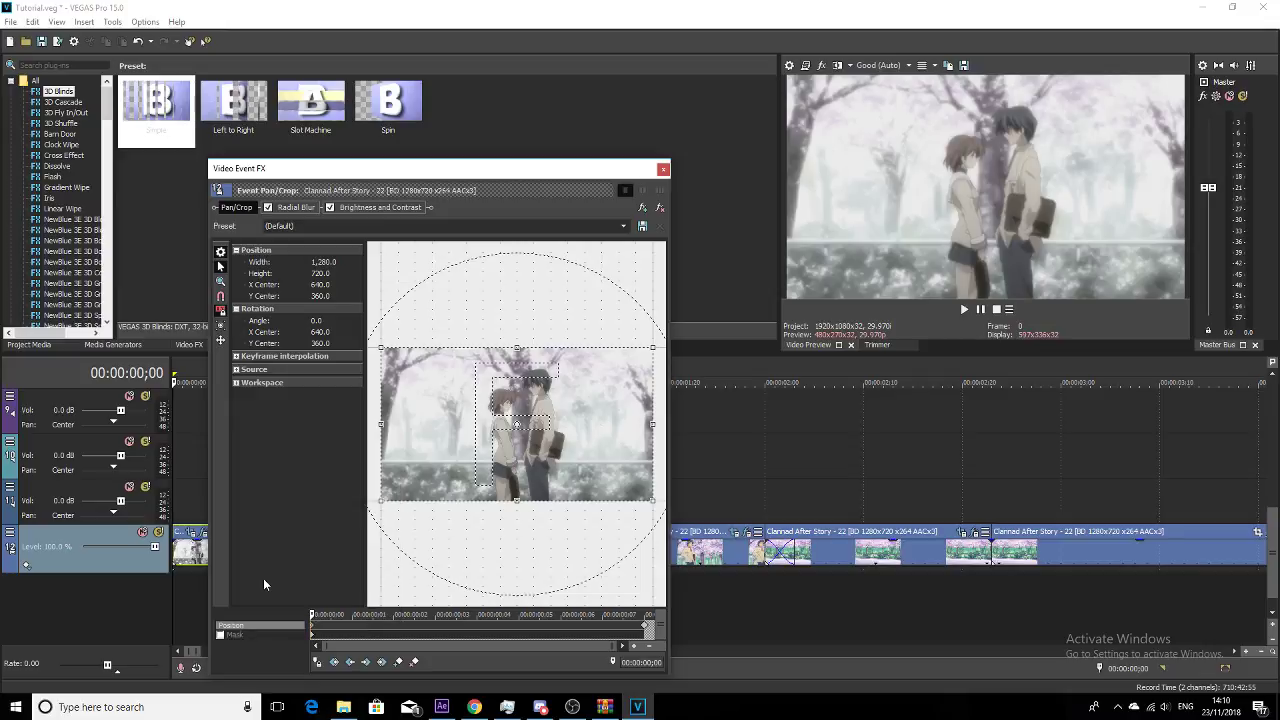
click(643, 631)
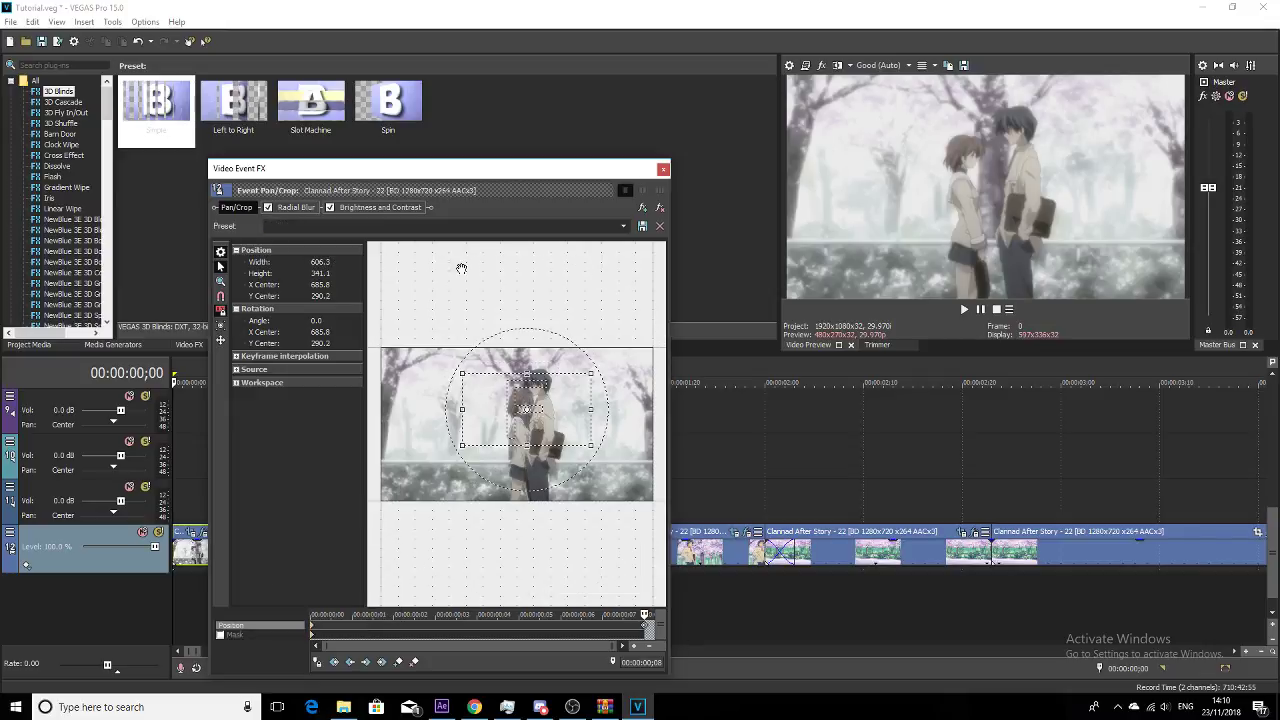
Step: Preview the transition from the first clip into the second, keeping the Pan/Crop window clear of the video preview
drag(463, 164, 765, 133)
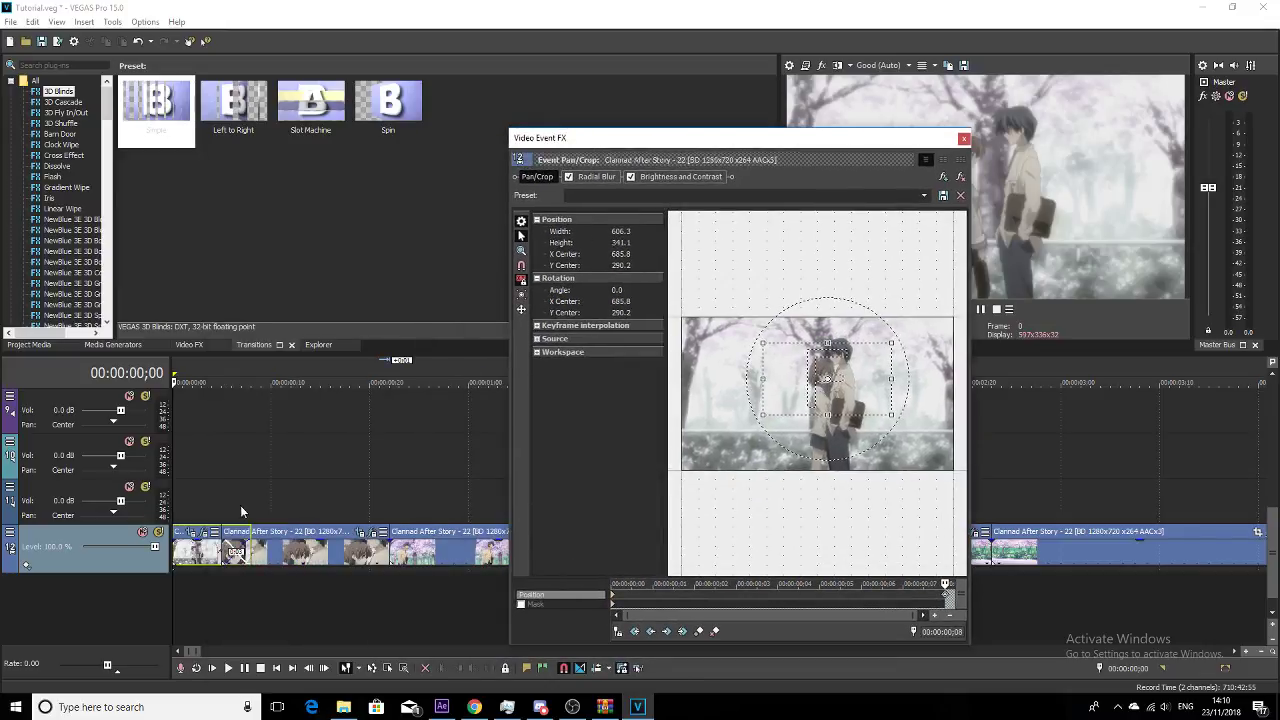
click(234, 553)
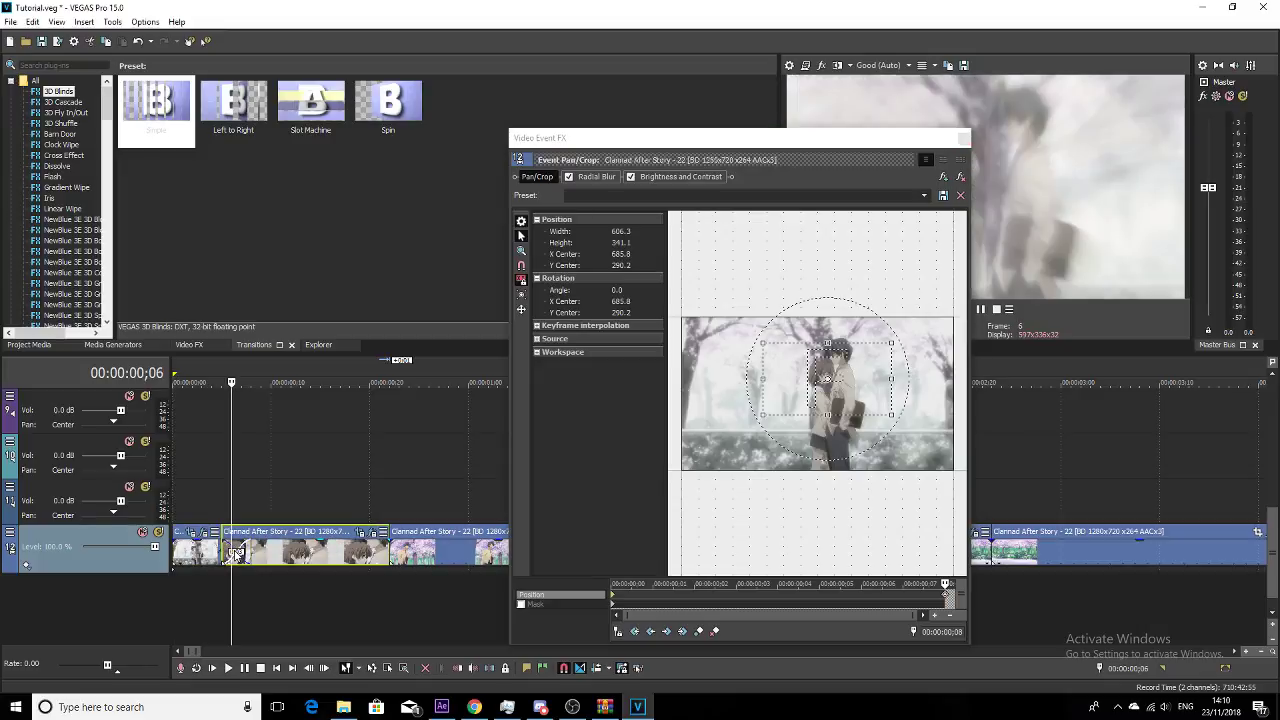
click(795, 144)
drag(795, 144, 487, 133)
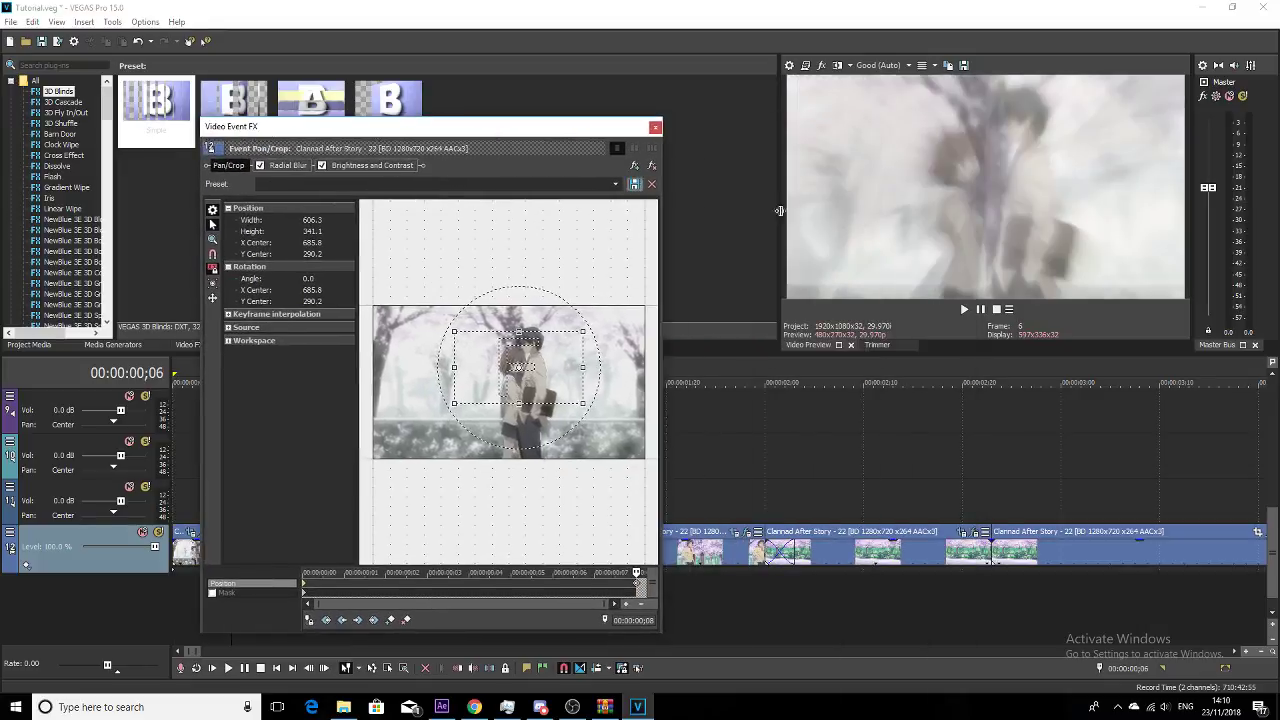
click(986, 311)
click(986, 313)
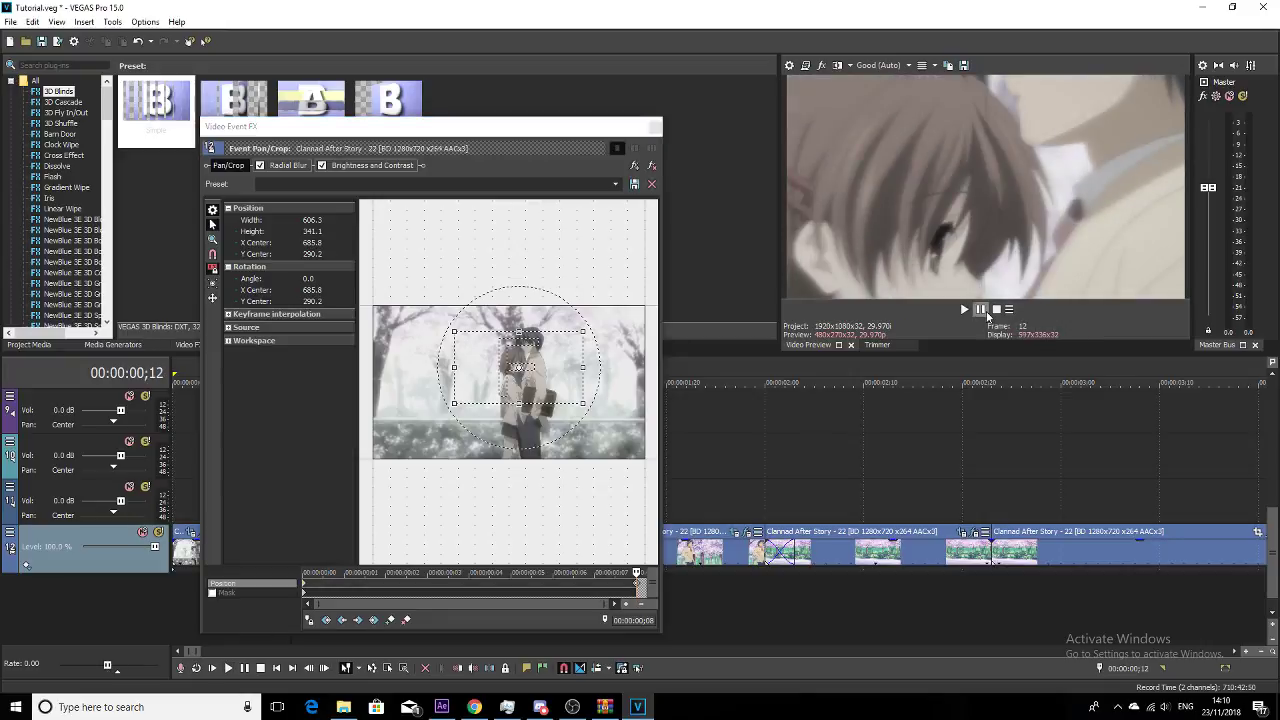
Step: Close the first clip's Pan/Crop settings and play the opening clips from the start of the timeline
click(655, 127)
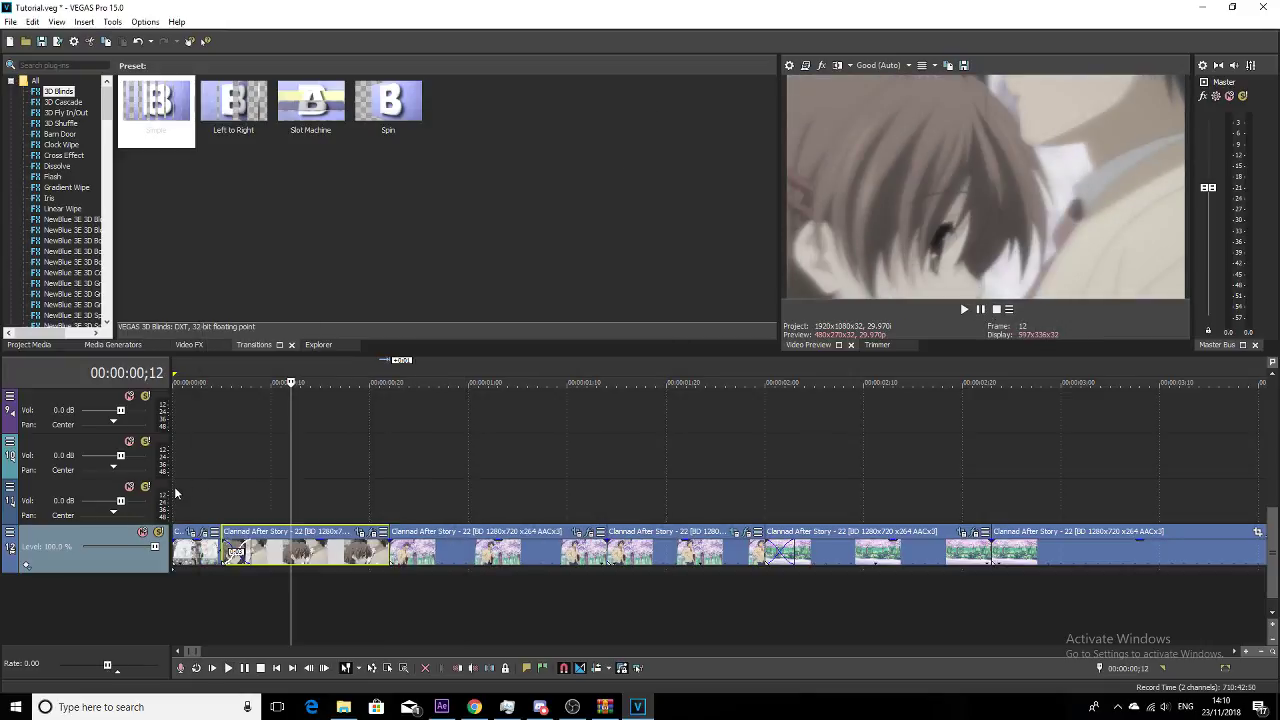
click(175, 488)
click(984, 311)
click(984, 311)
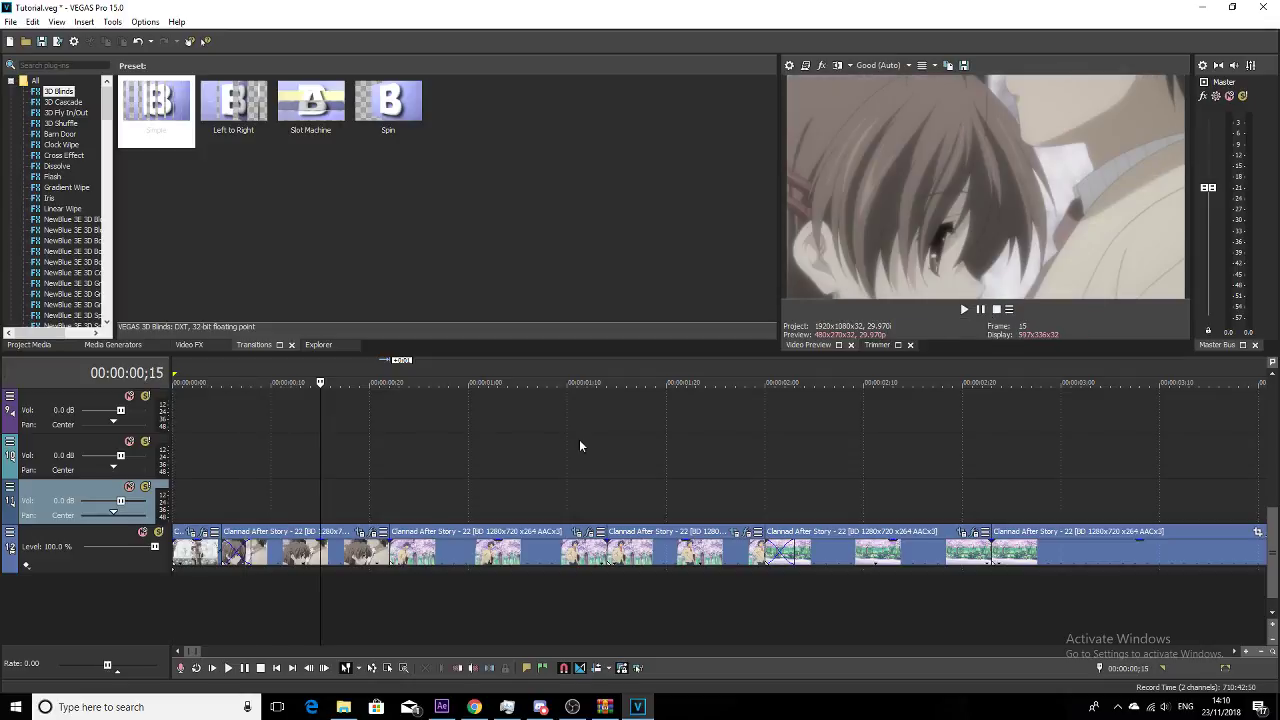
Step: Examine the second clip's Pan/Crop zoom at its start, middle and end keyframes, including the start keyframe's interpolation type
click(360, 533)
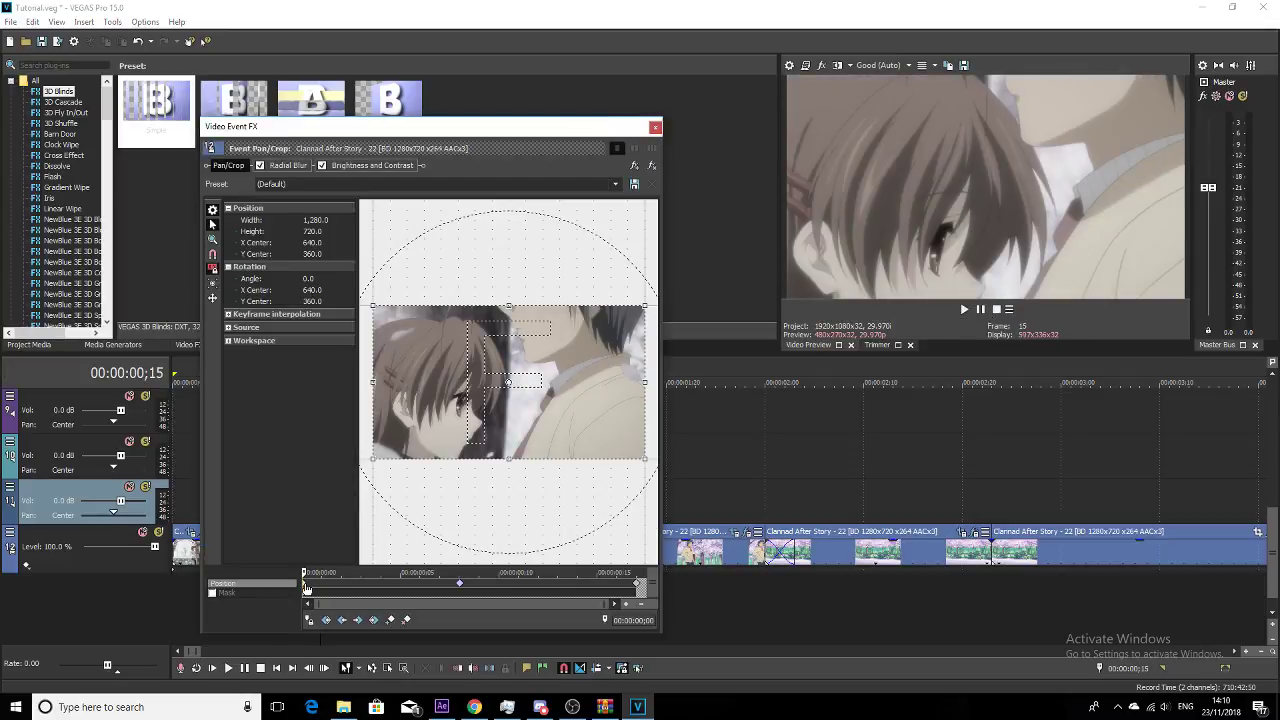
right_click(306, 586)
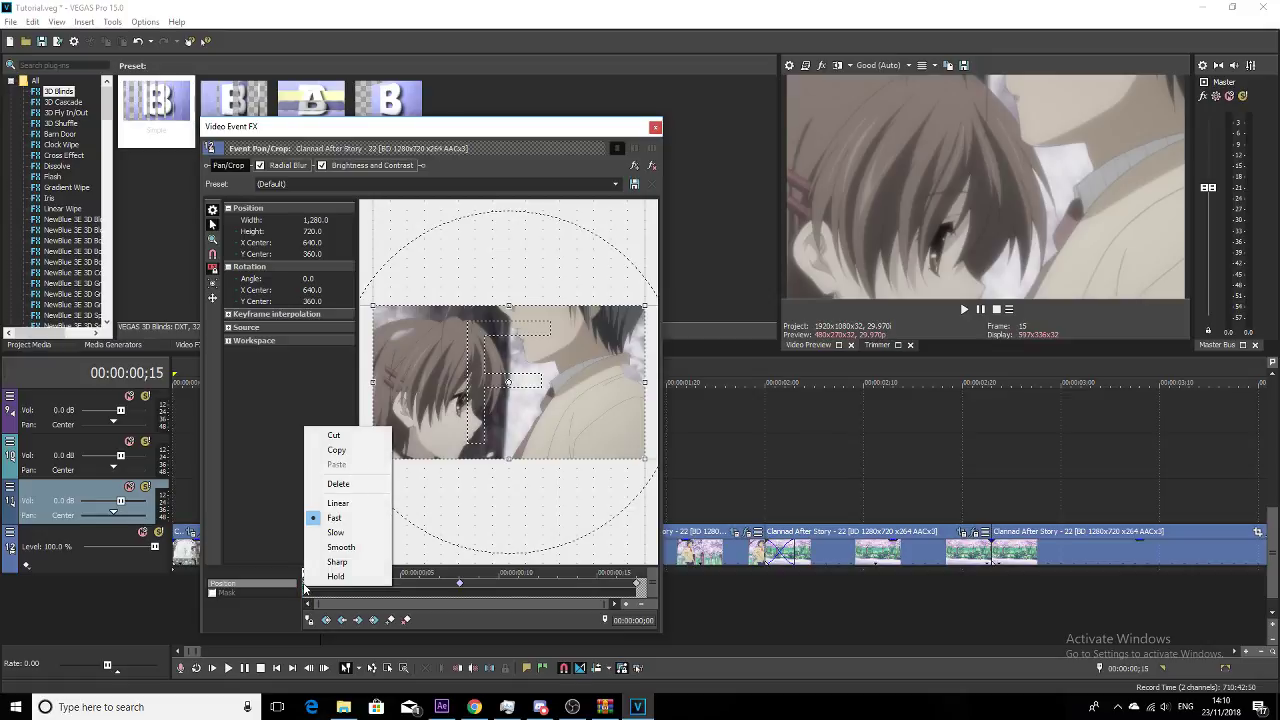
click(461, 586)
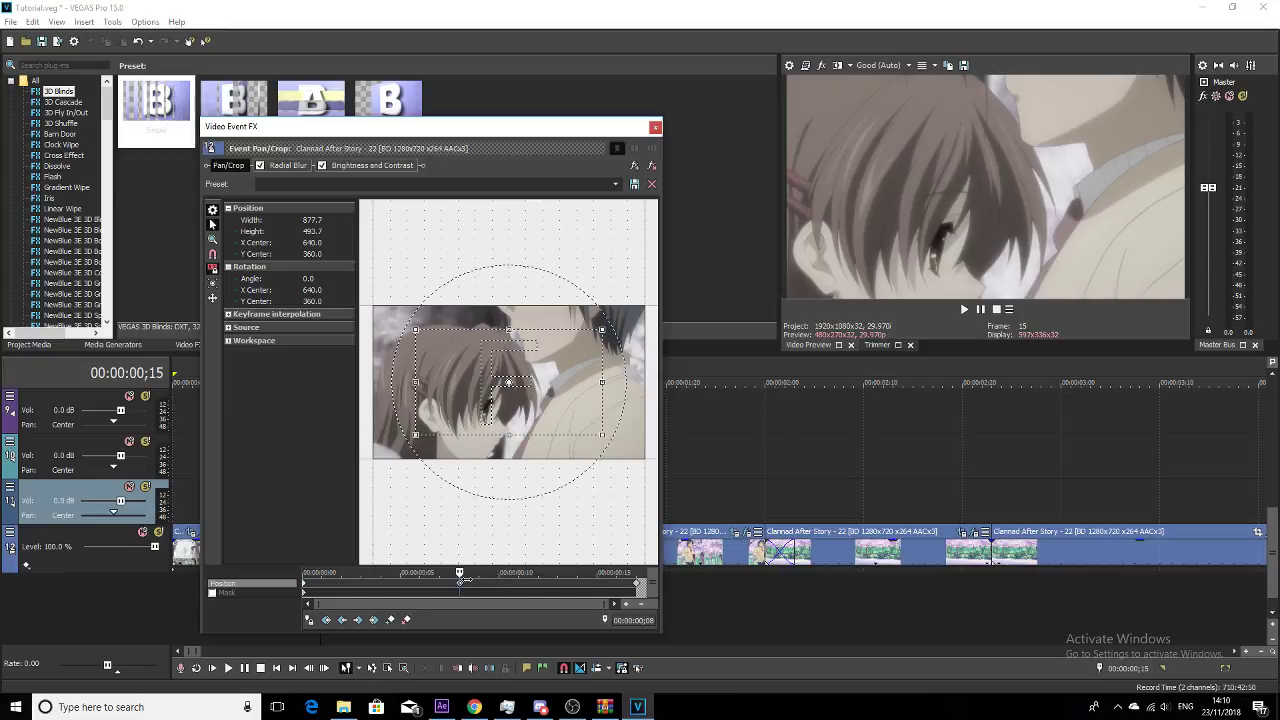
click(478, 579)
click(636, 583)
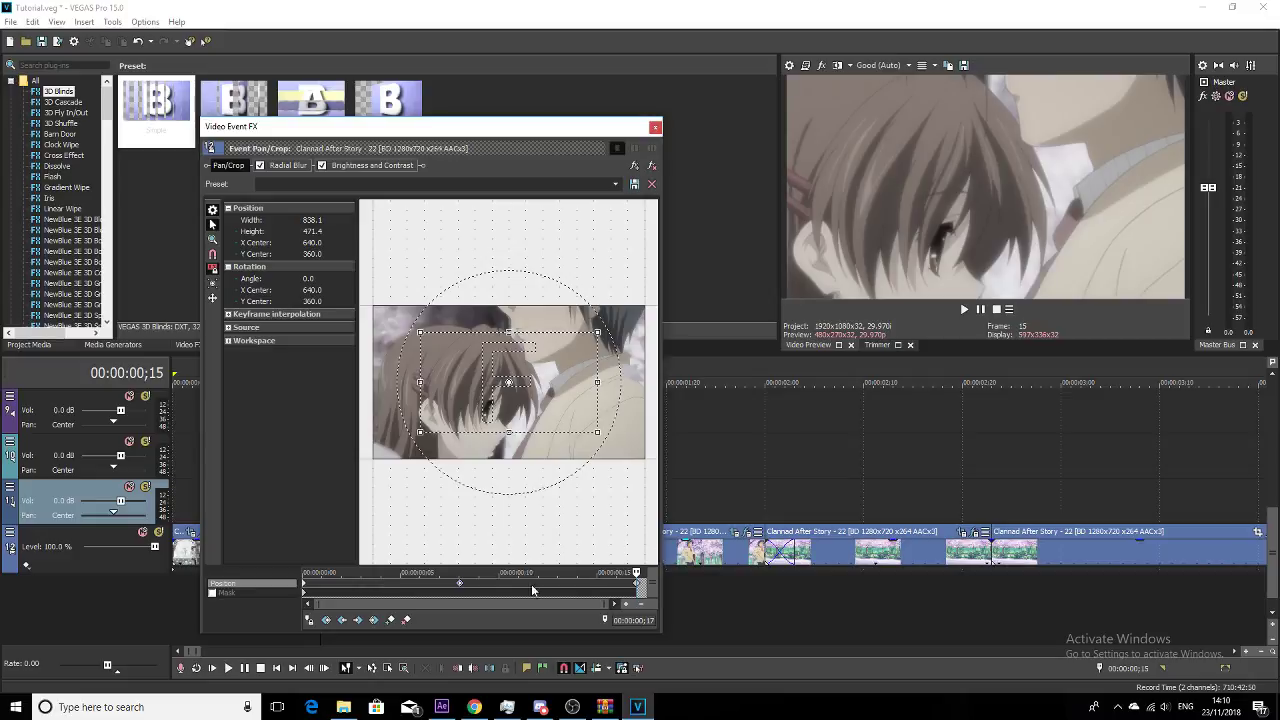
click(459, 583)
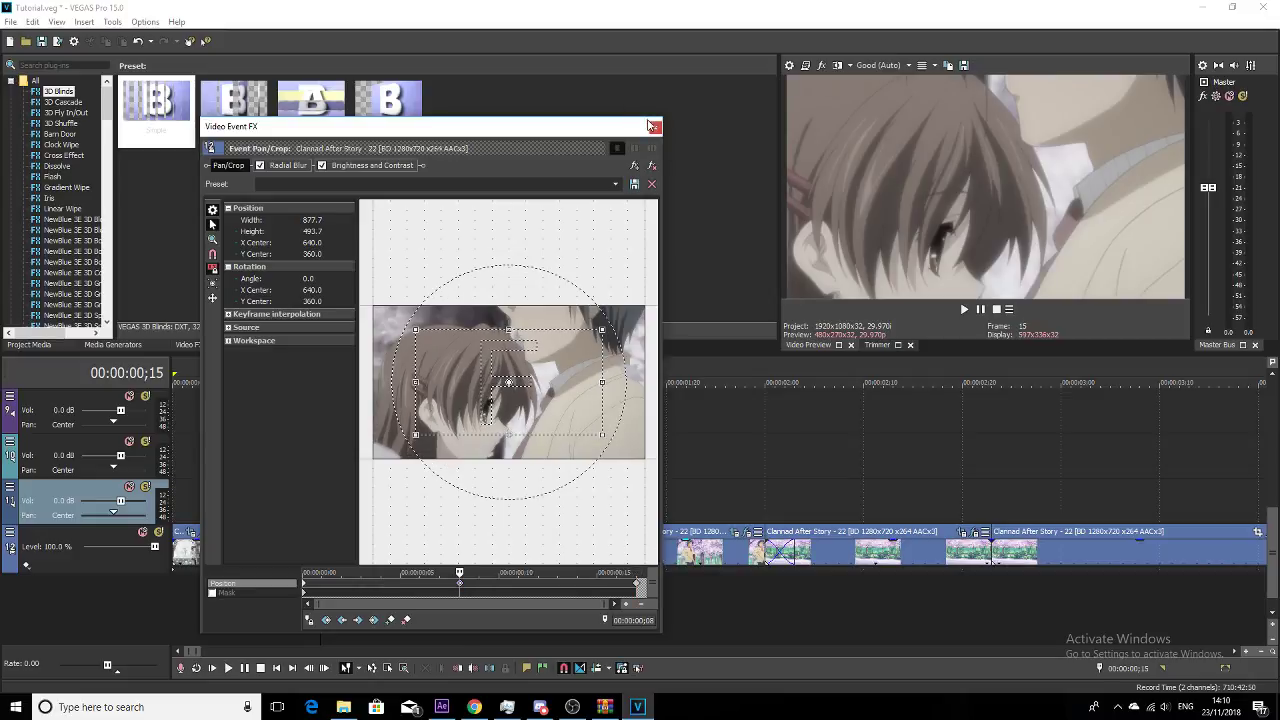
click(660, 132)
Step: Play the third clip from its beginning and return the playhead to the clip's start
click(400, 556)
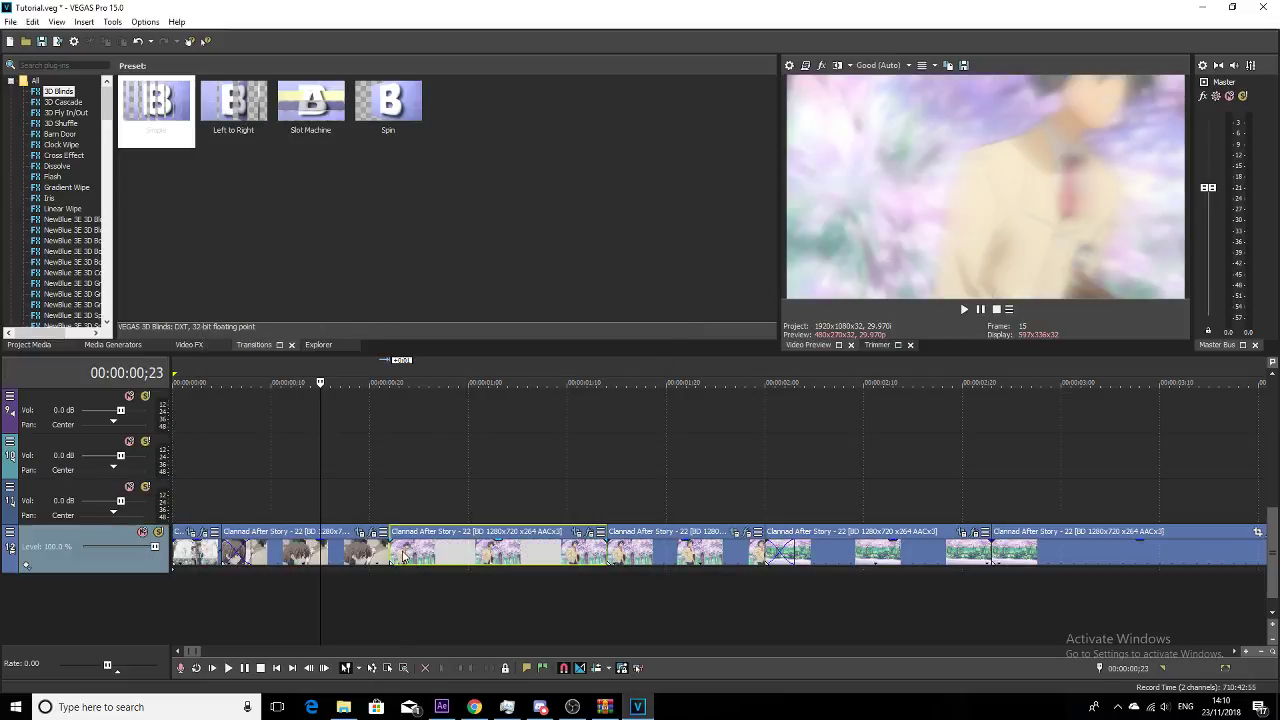
click(393, 558)
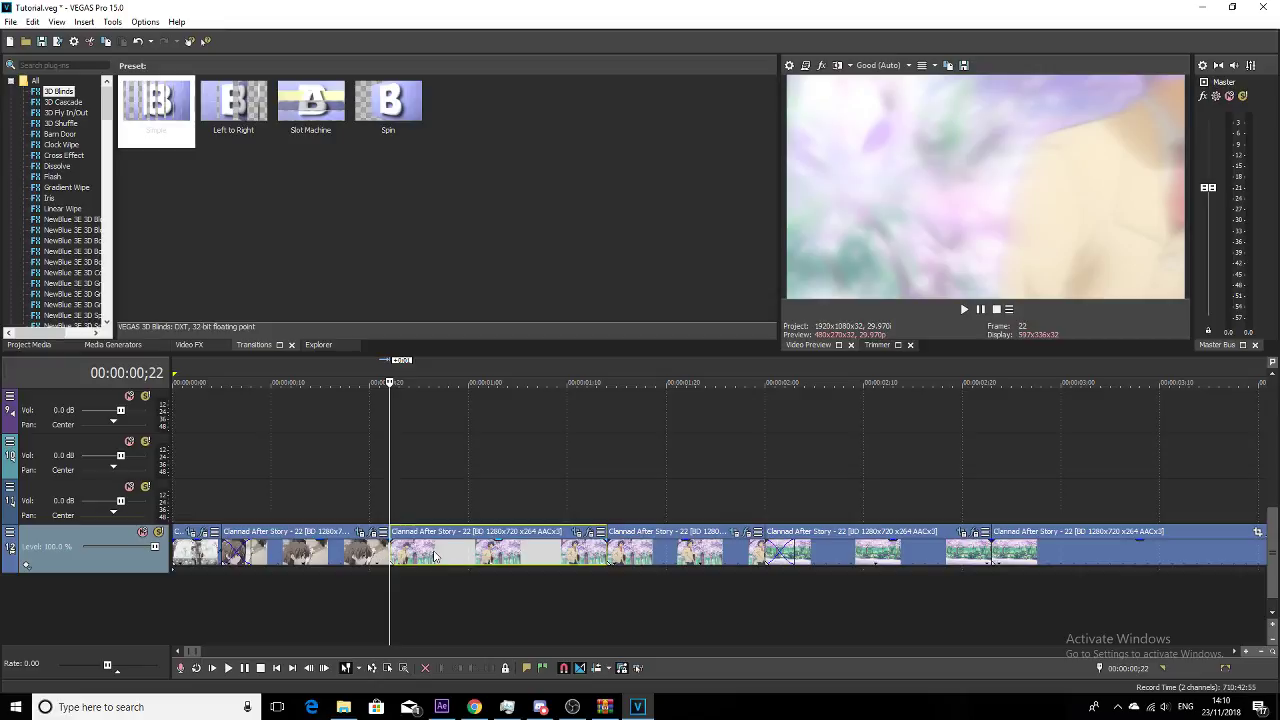
click(981, 310)
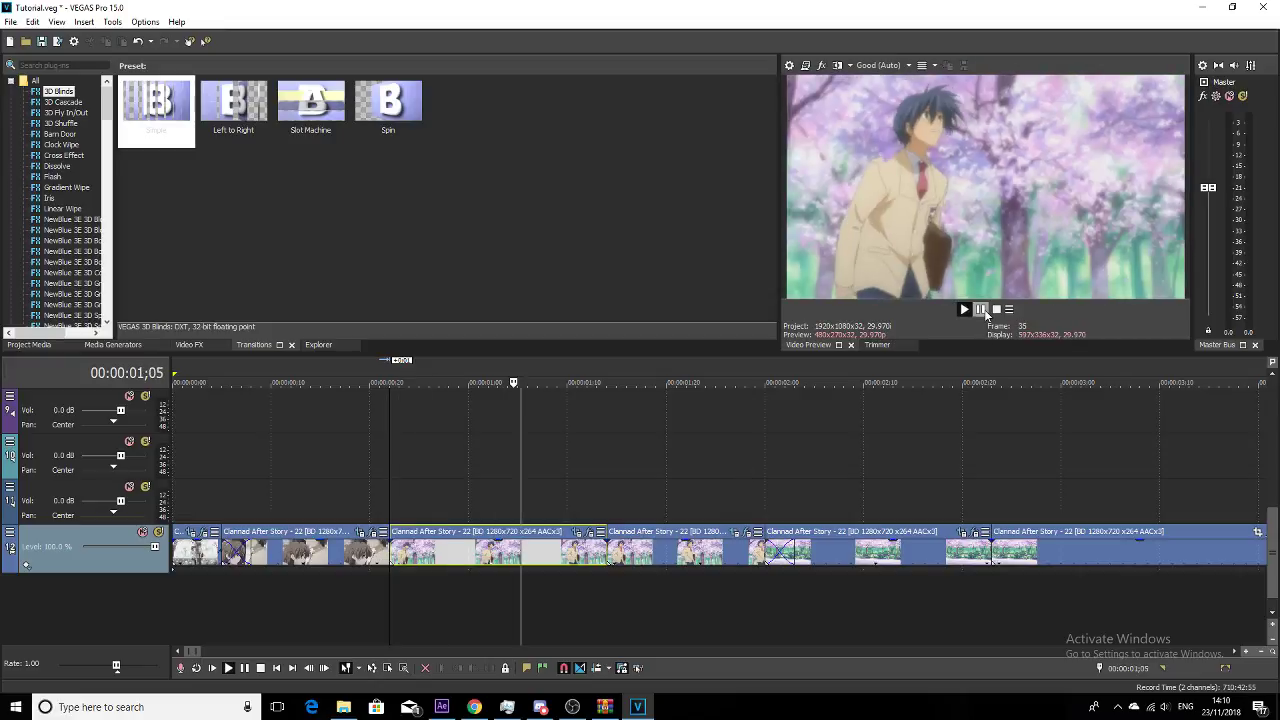
click(394, 551)
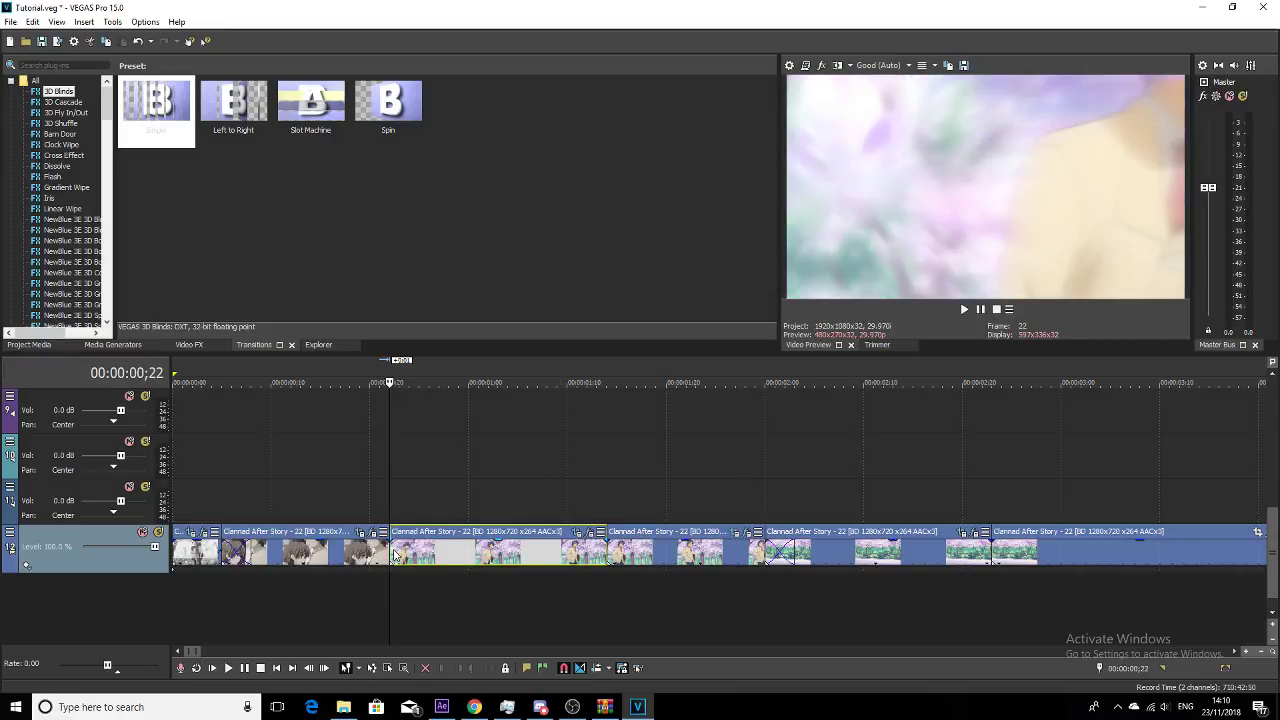
Step: Examine how the third clip's Pan/Crop framing moves from its first keyframe to its last
click(584, 535)
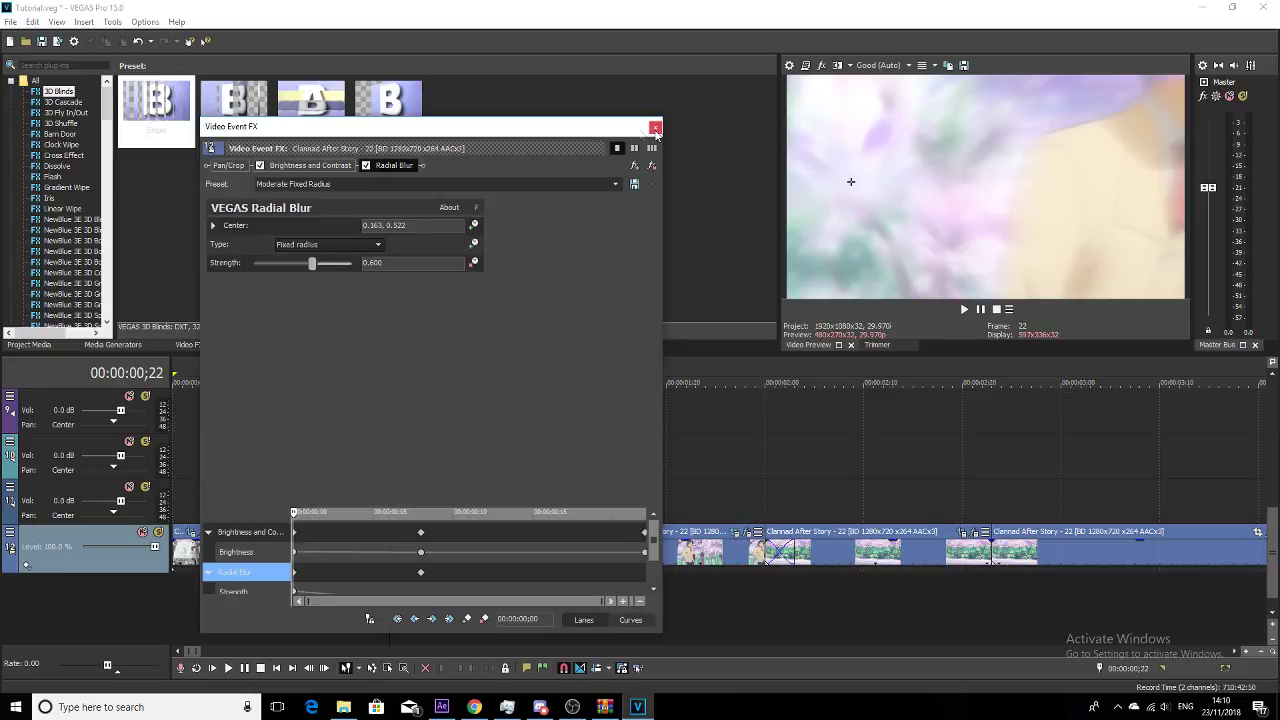
click(249, 166)
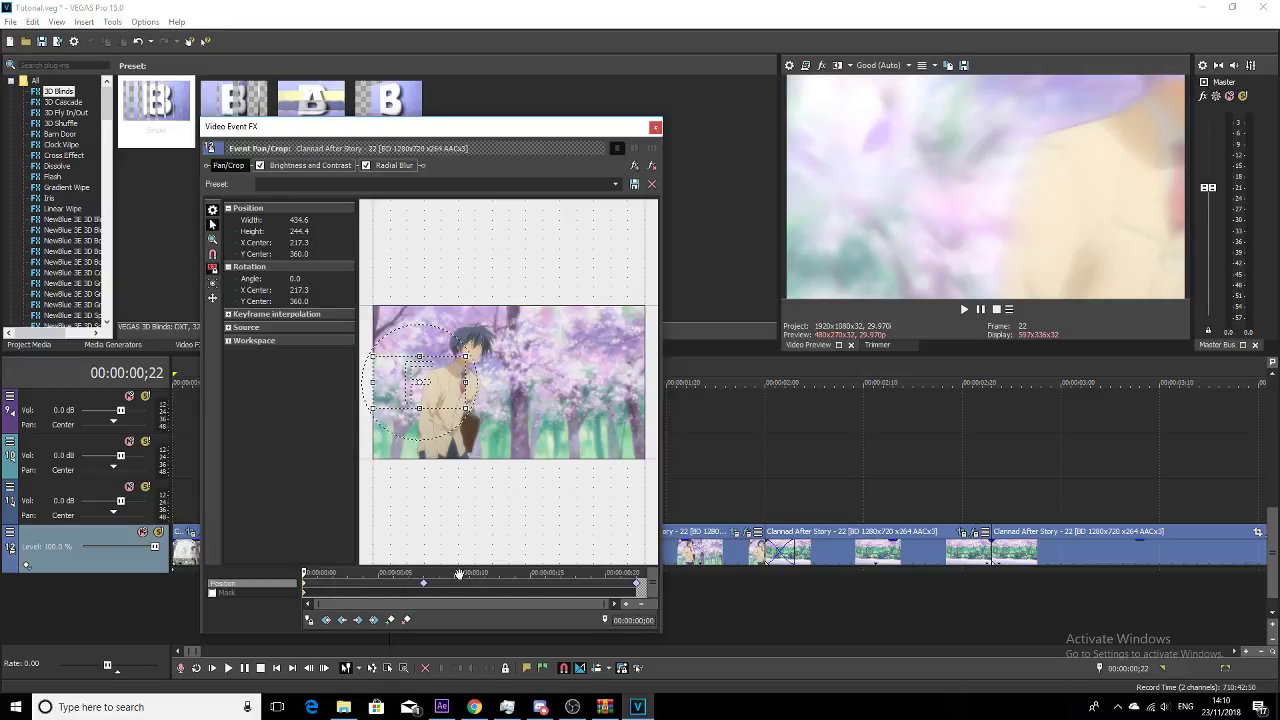
drag(304, 573, 638, 572)
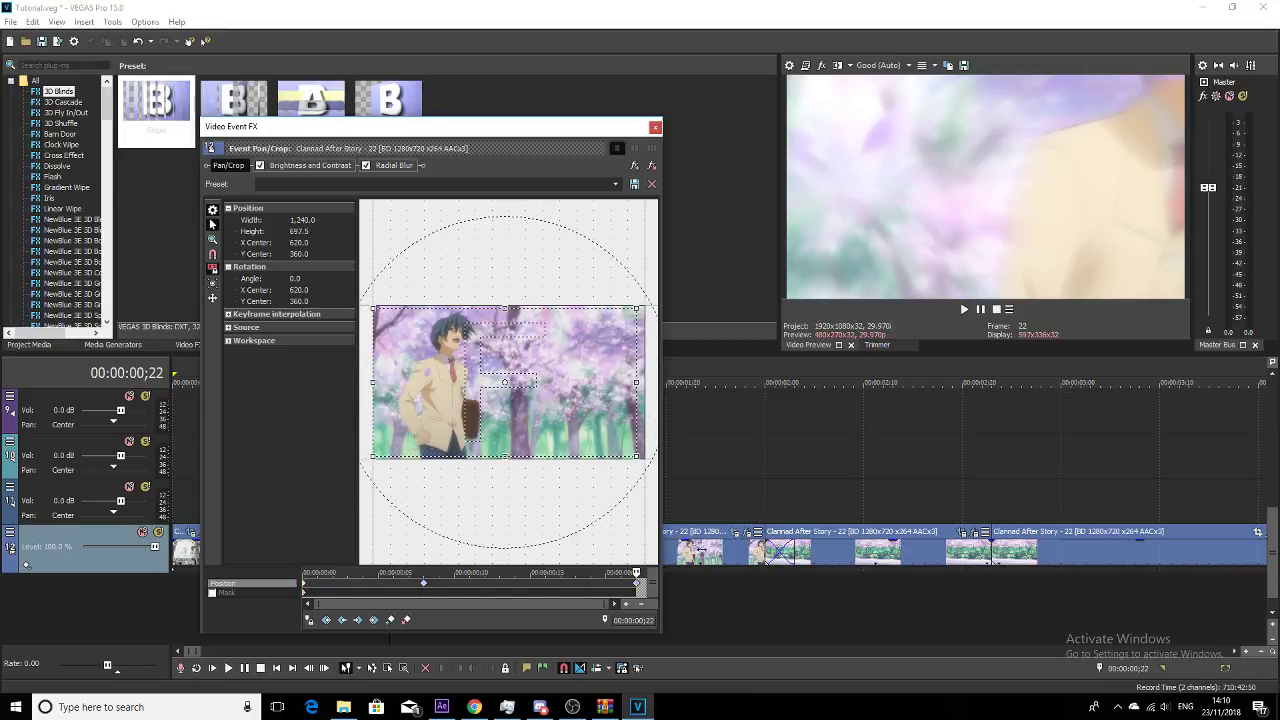
click(655, 127)
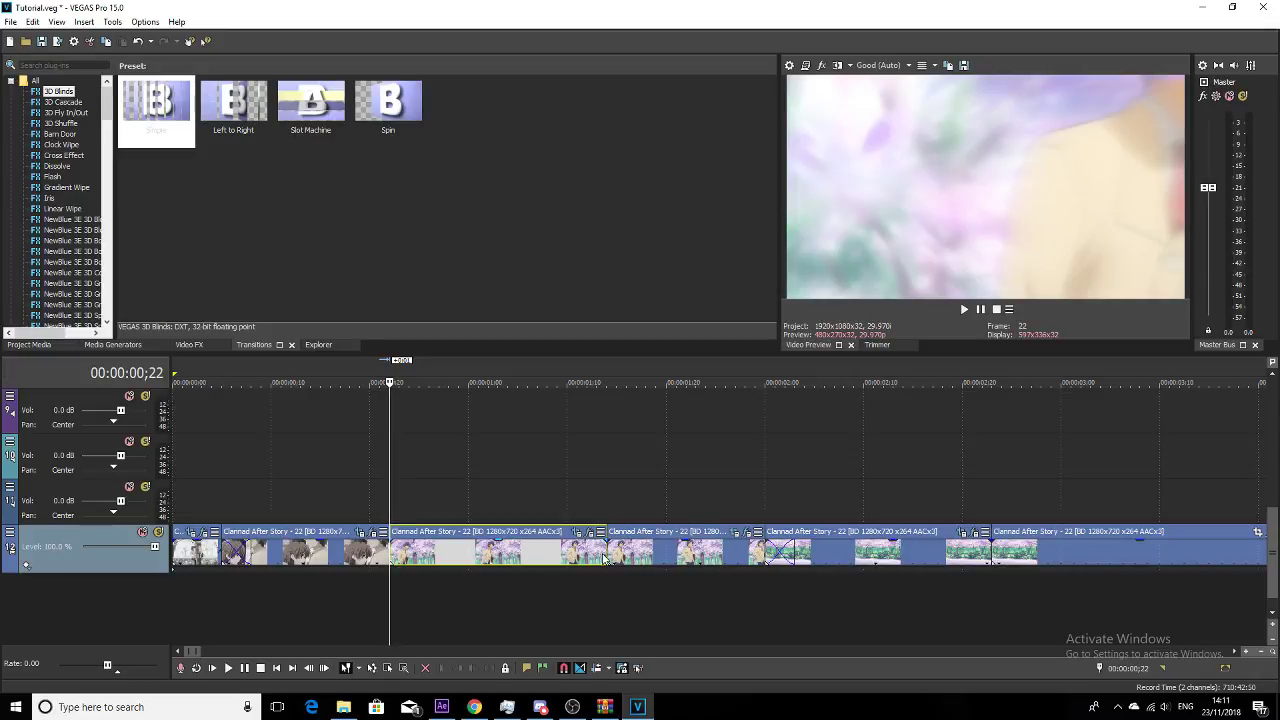
Step: Play the fourth clip from its beginning and inspect its Pan/Crop keyframes
click(607, 556)
key(space)
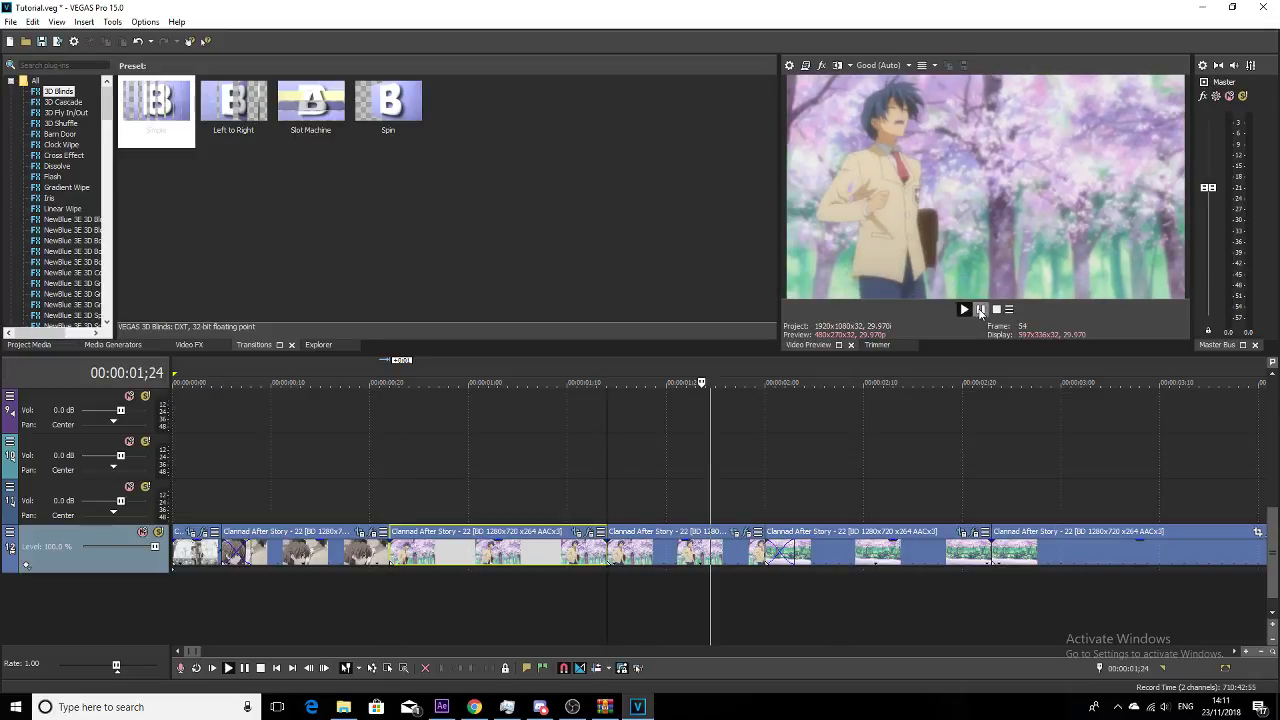
key(space)
click(735, 560)
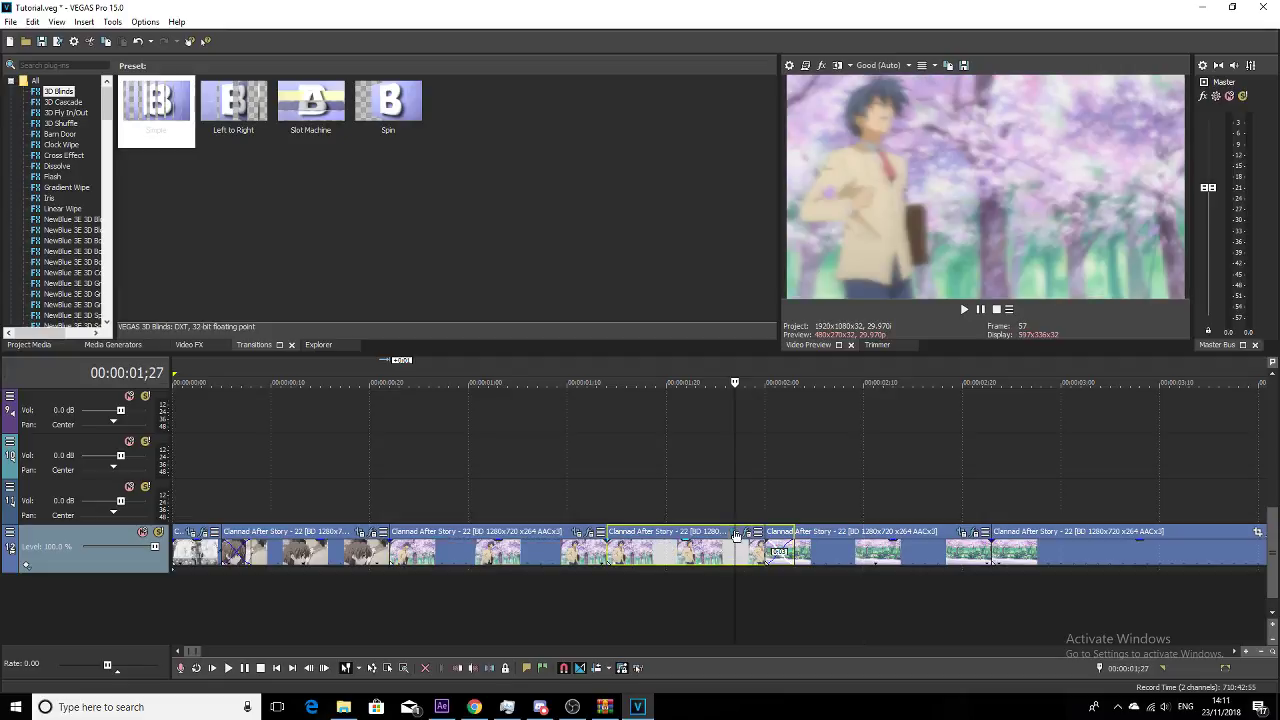
click(736, 531)
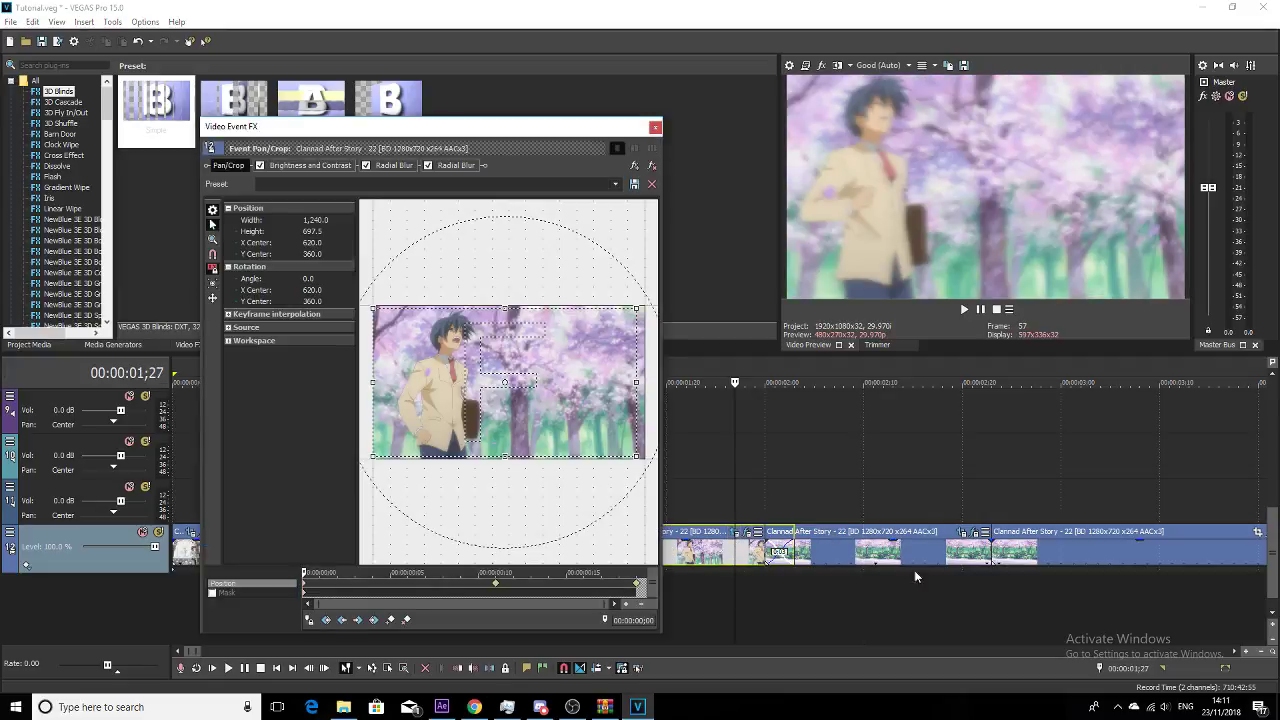
click(655, 127)
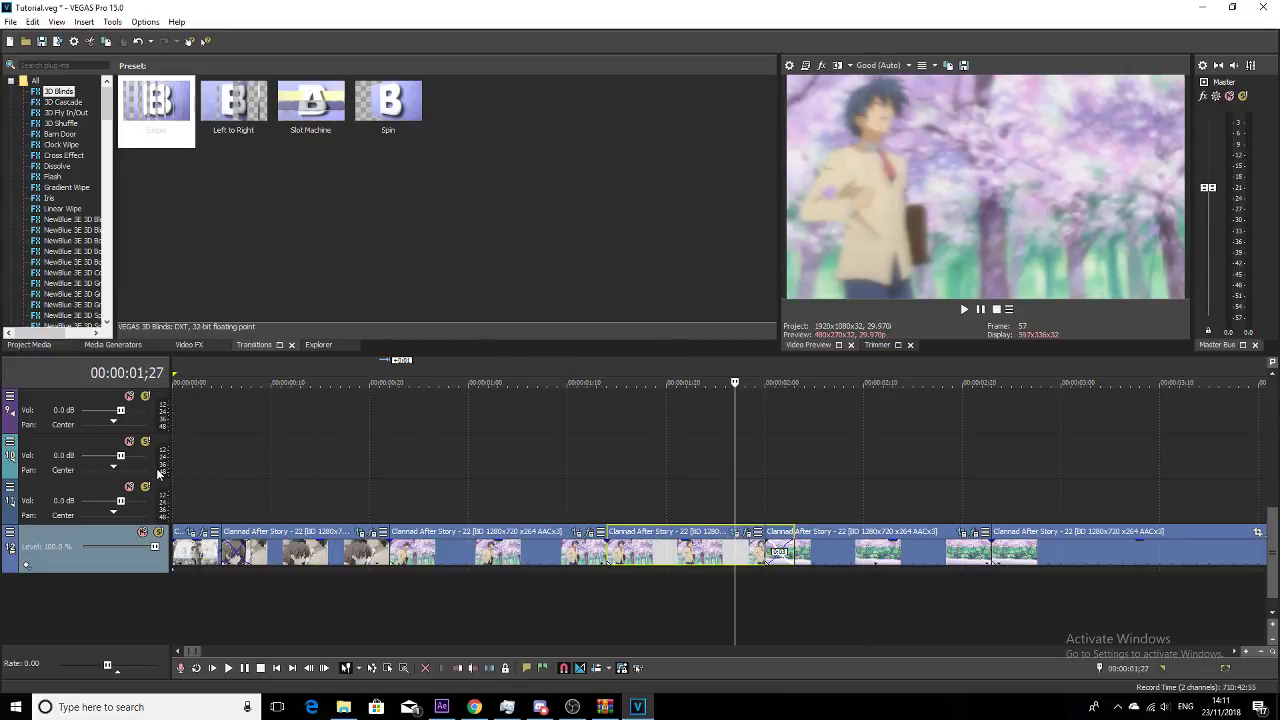
Step: Play the edited sequence from the start of the timeline through its zooms and transitions
click(173, 496)
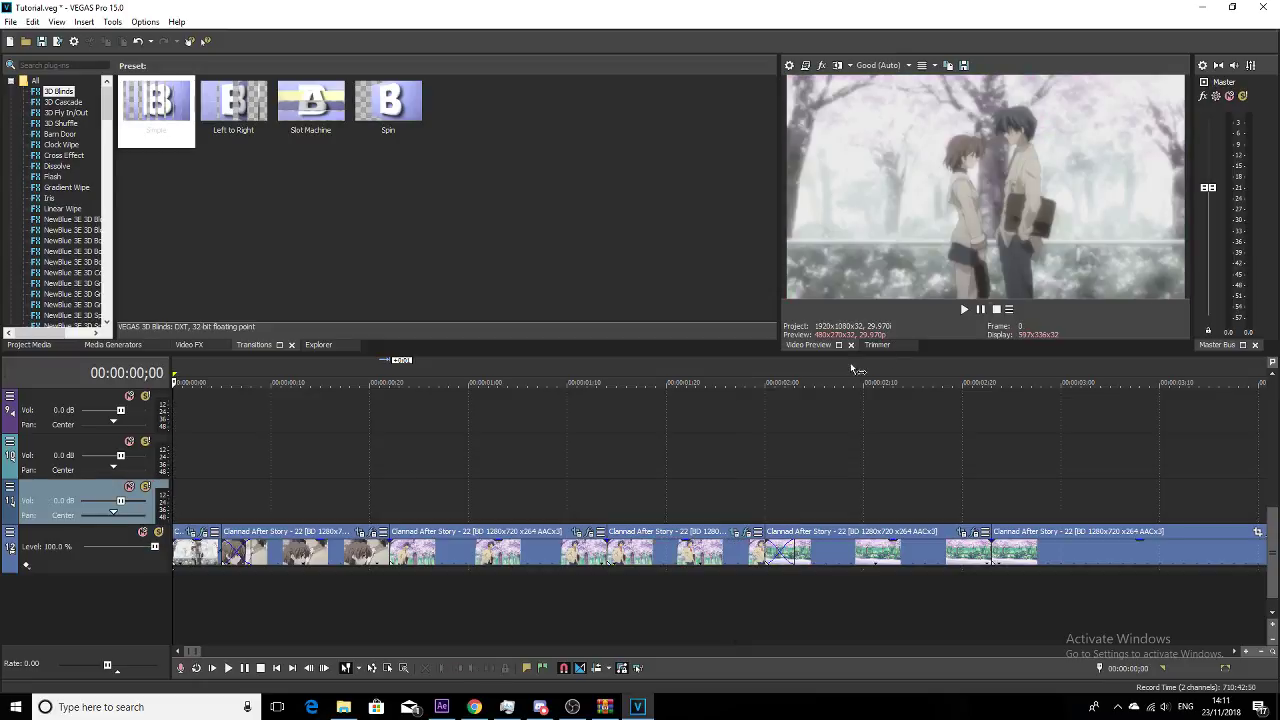
click(980, 310)
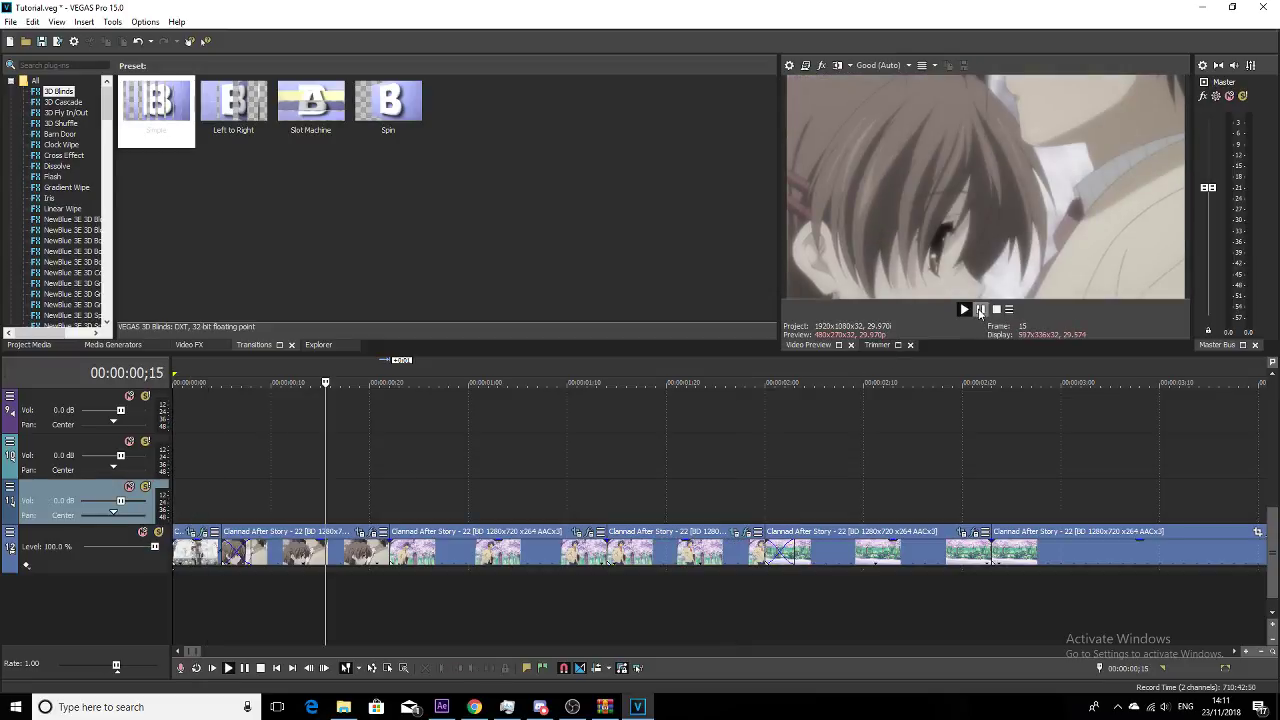
click(980, 310)
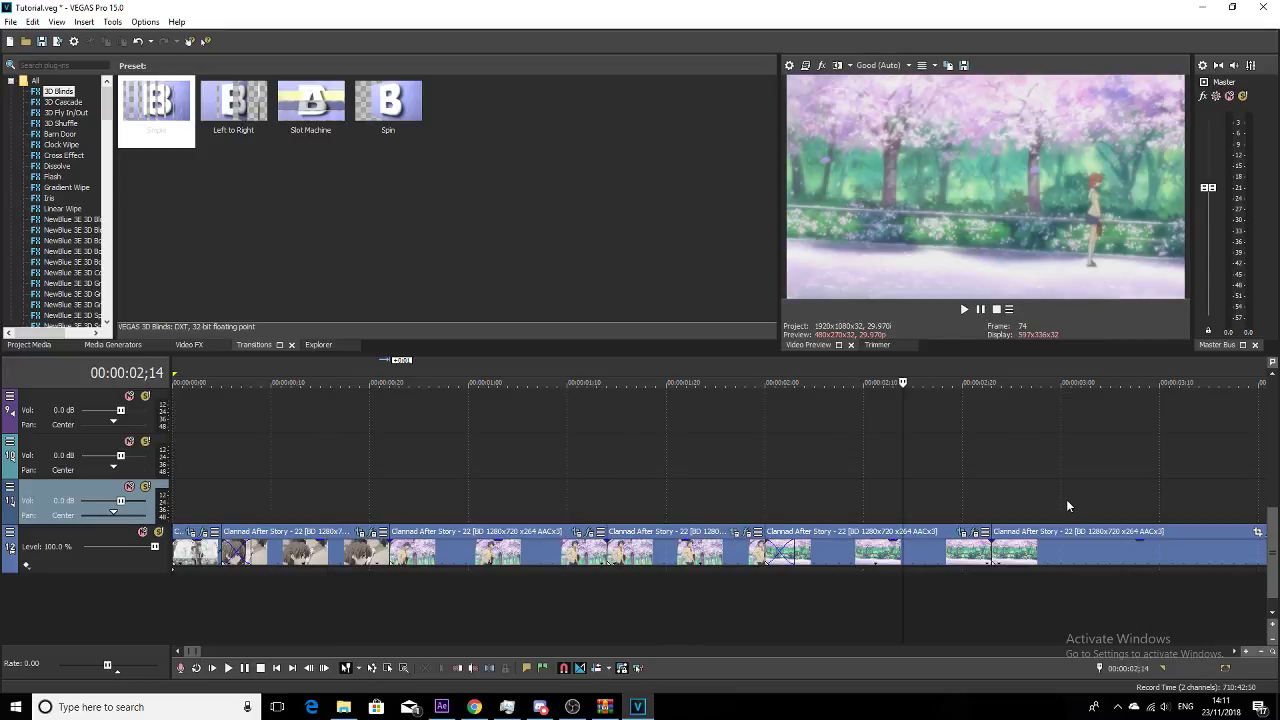
Step: Scrub through the uncut footage after the last edited clip to find the next scene
click(1100, 553)
click(1199, 548)
drag(1235, 545, 1277, 531)
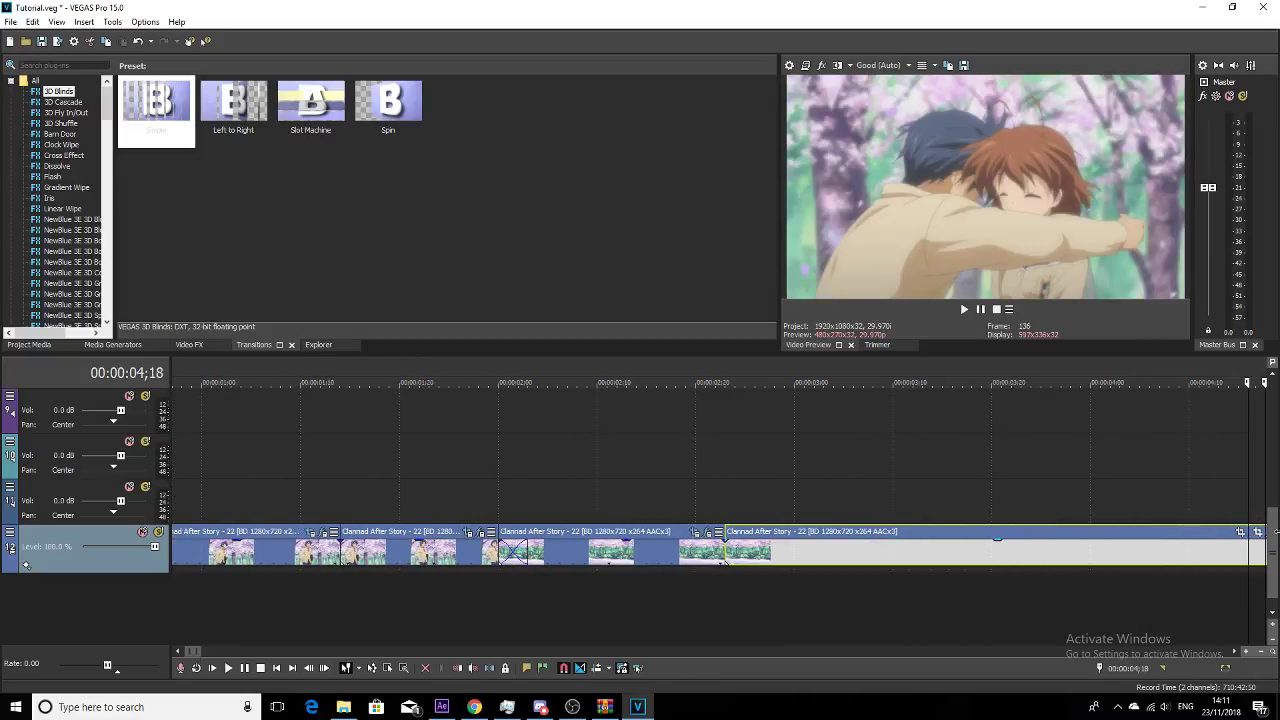
drag(1277, 531, 1263, 534)
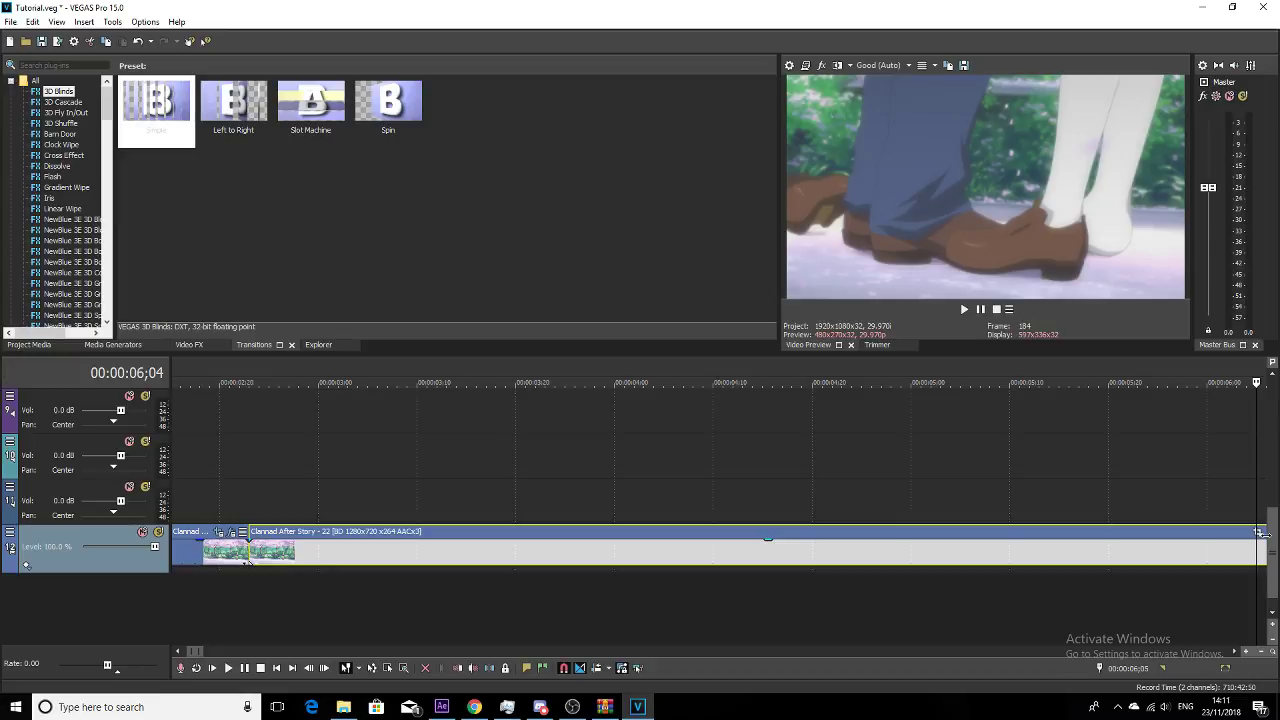
drag(1263, 534, 1275, 536)
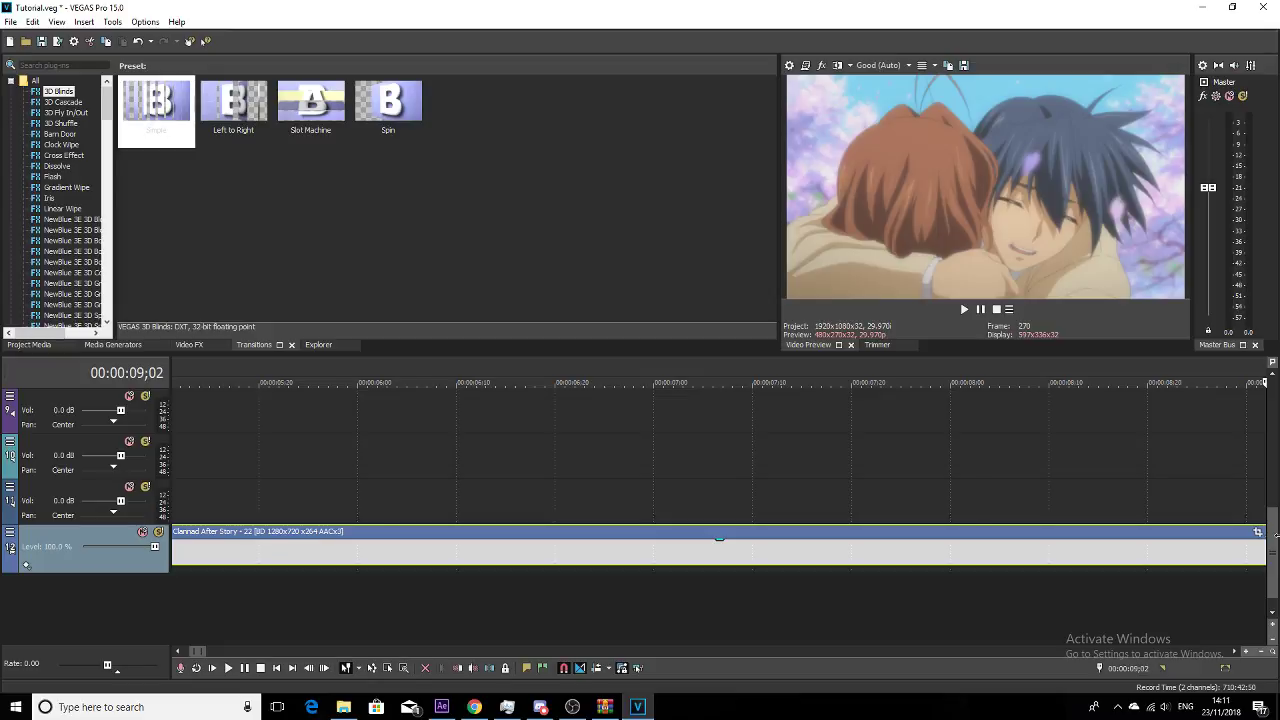
click(906, 573)
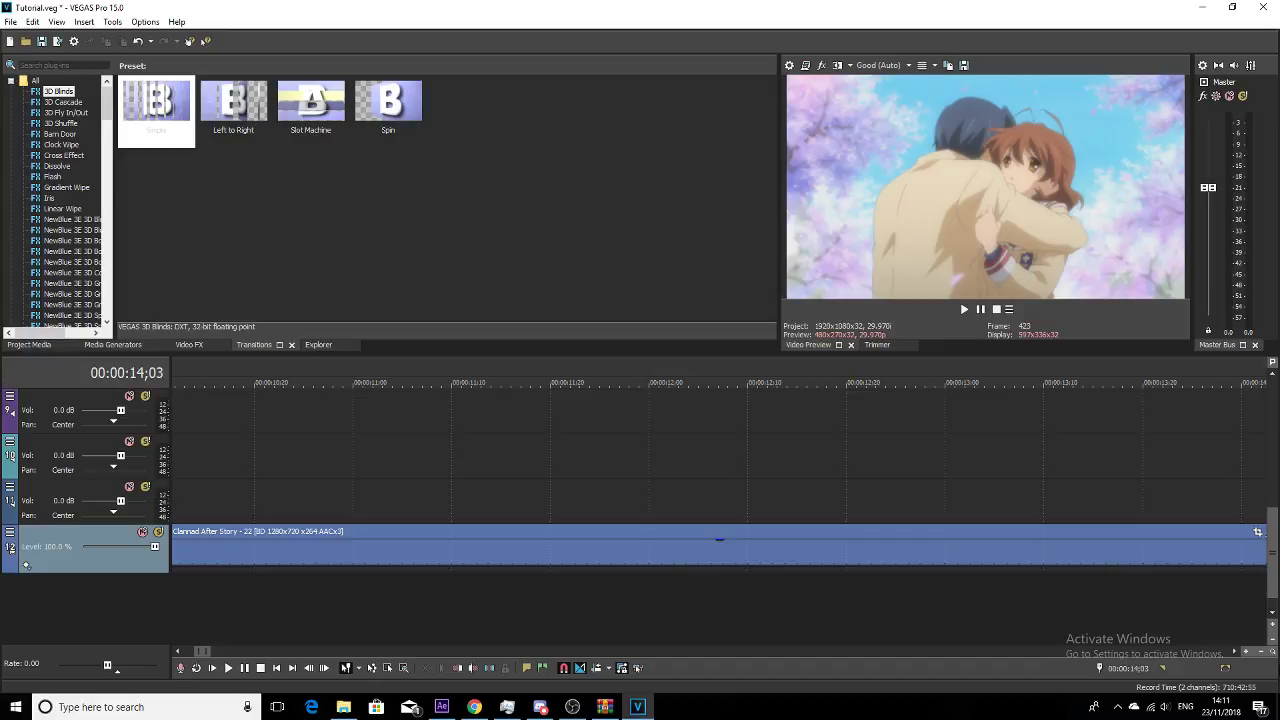
scroll(319, 552, down, 10)
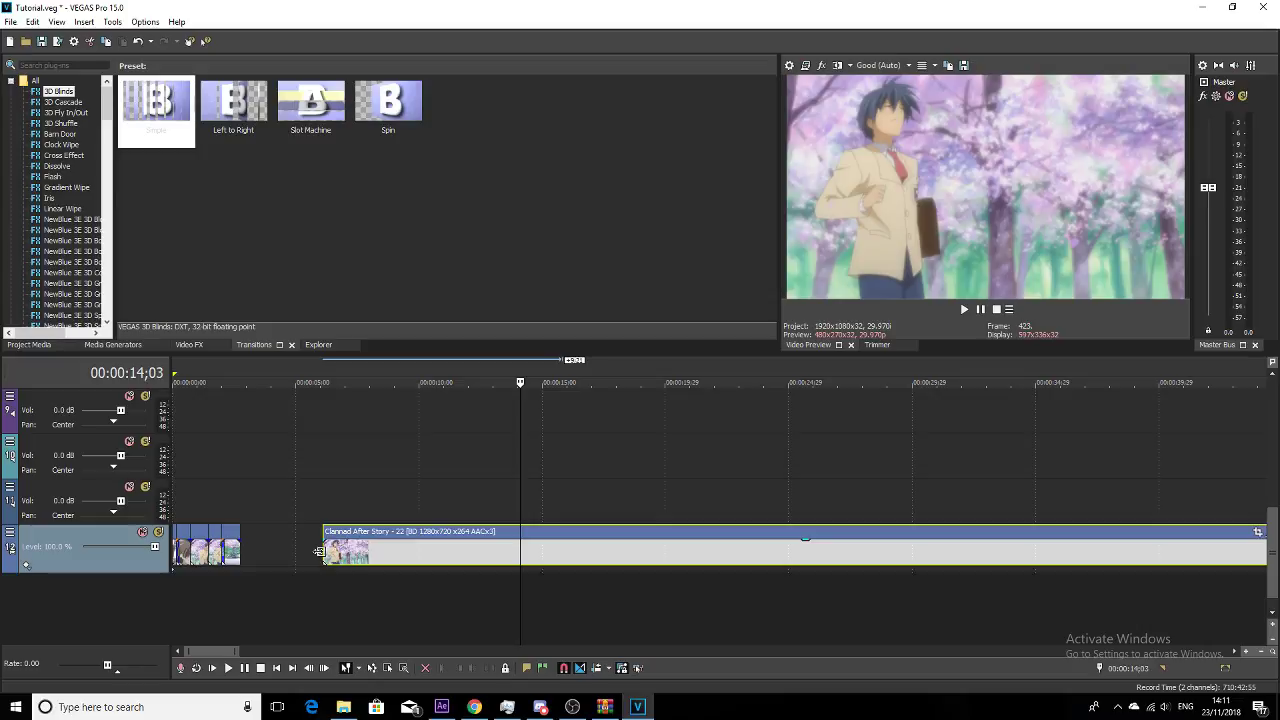
Step: Extend the start of the remaining footage back to 00:00:05;19 and split it at about 00:00:07;07
drag(319, 552, 308, 552)
click(351, 556)
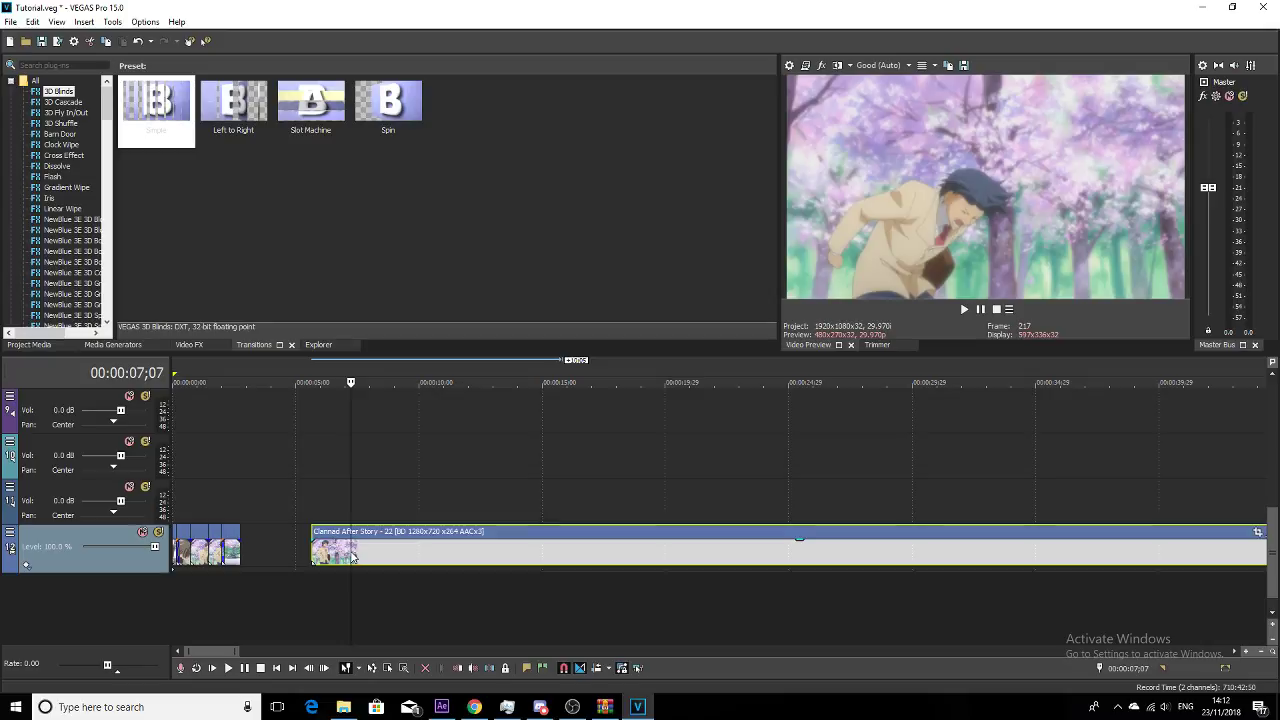
double_click(351, 556)
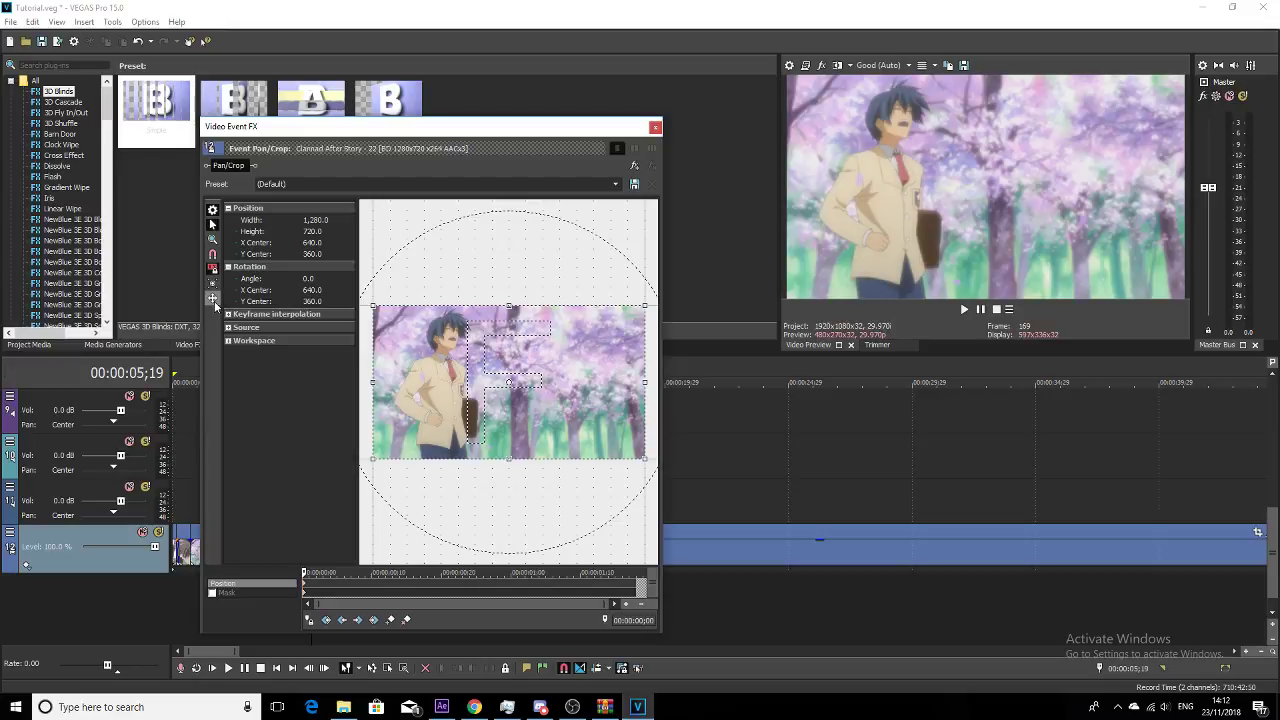
Step: In the new clip's Pan/Crop, restrict movement to horizontal and shrink the frame to about 1,134.7 by 638.3
key(ctrl+z)
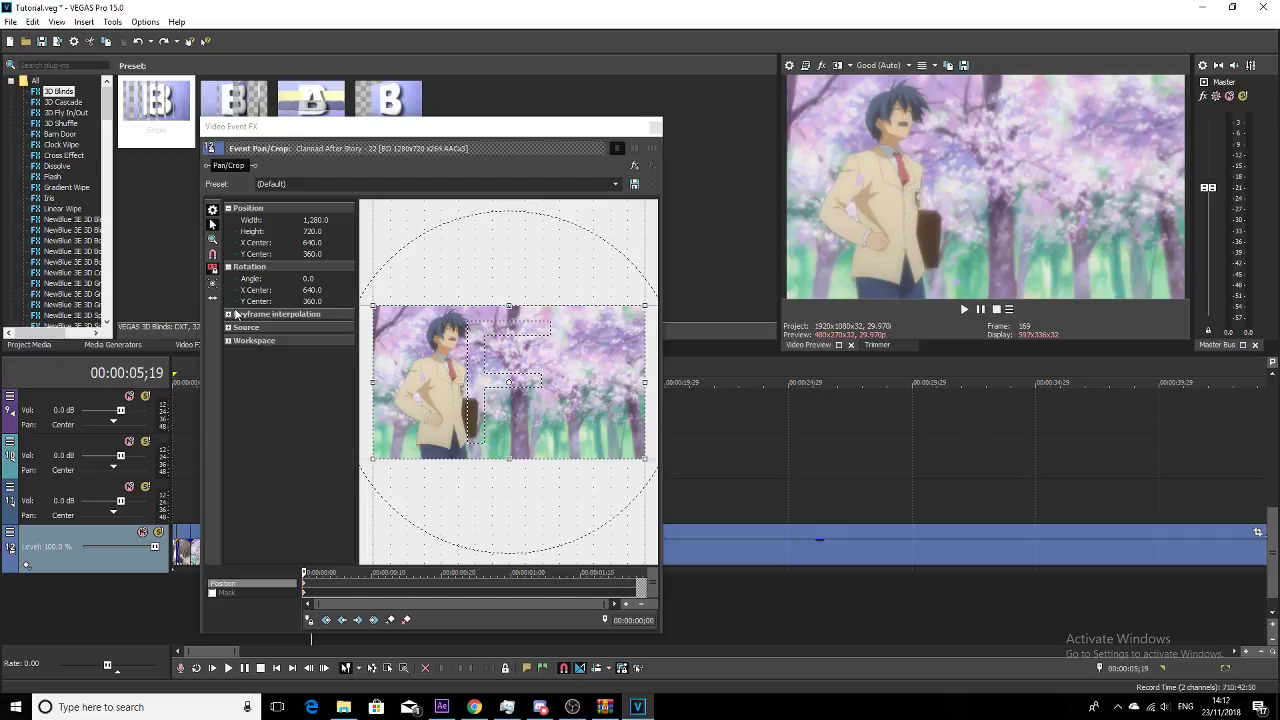
drag(373, 459, 380, 450)
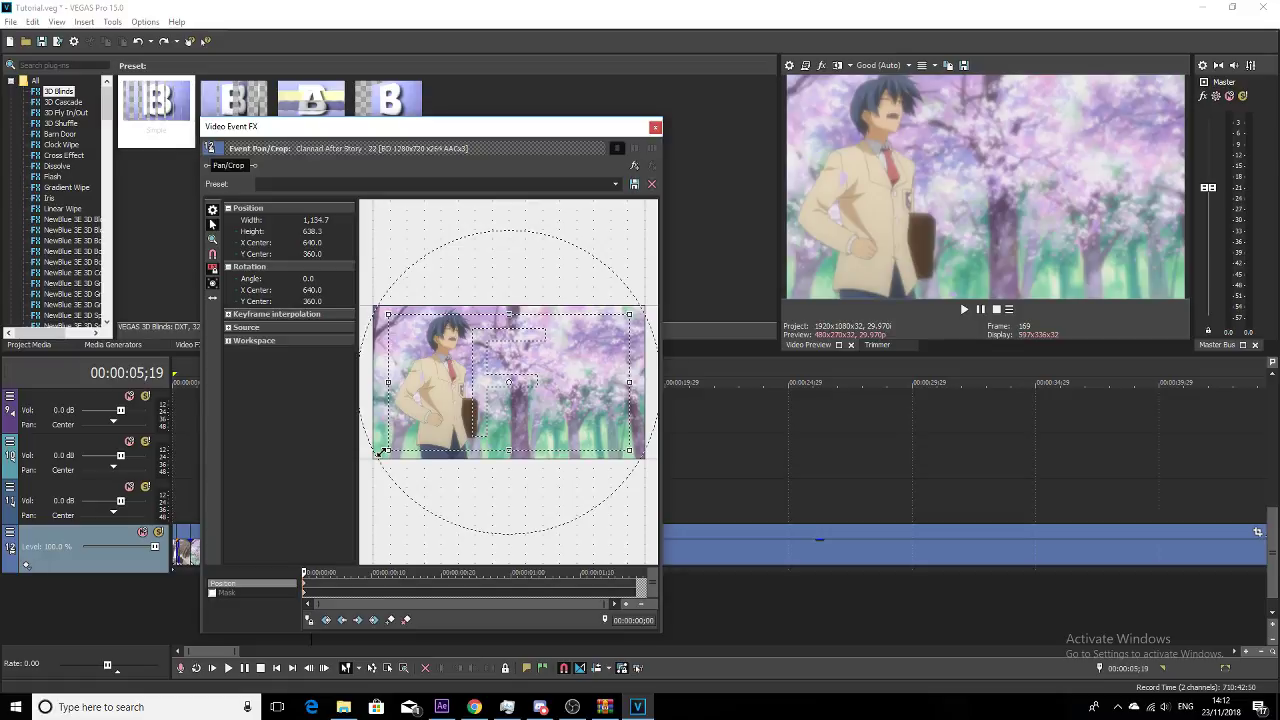
drag(470, 129, 52, 131)
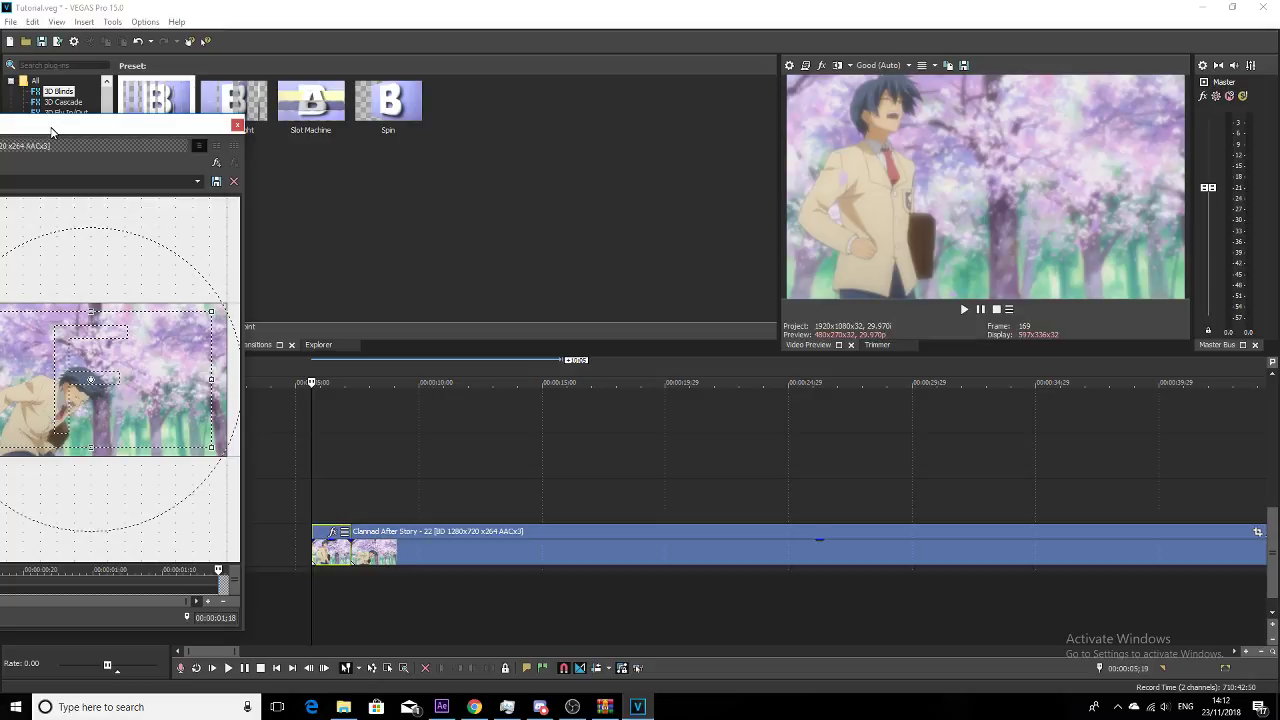
drag(52, 131, 122, 151)
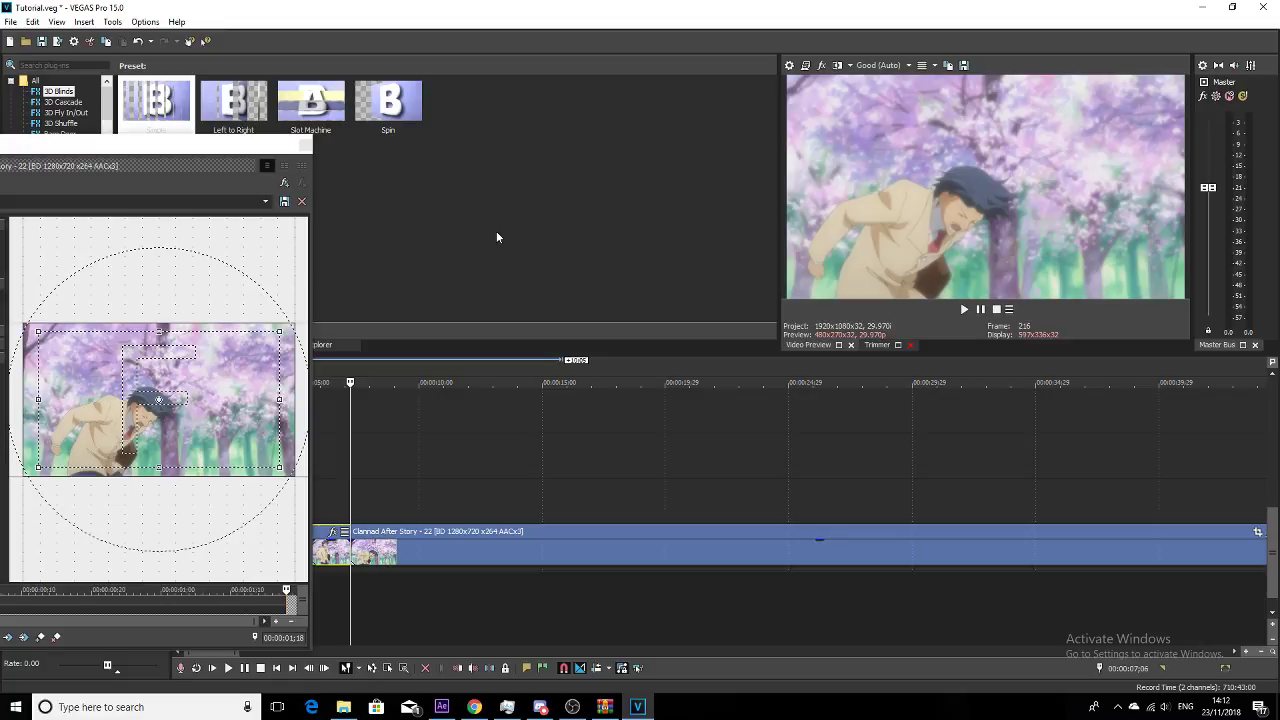
Step: Widen the transitions list and display the NewBlue MB Roll presets
drag(273, 346, 287, 346)
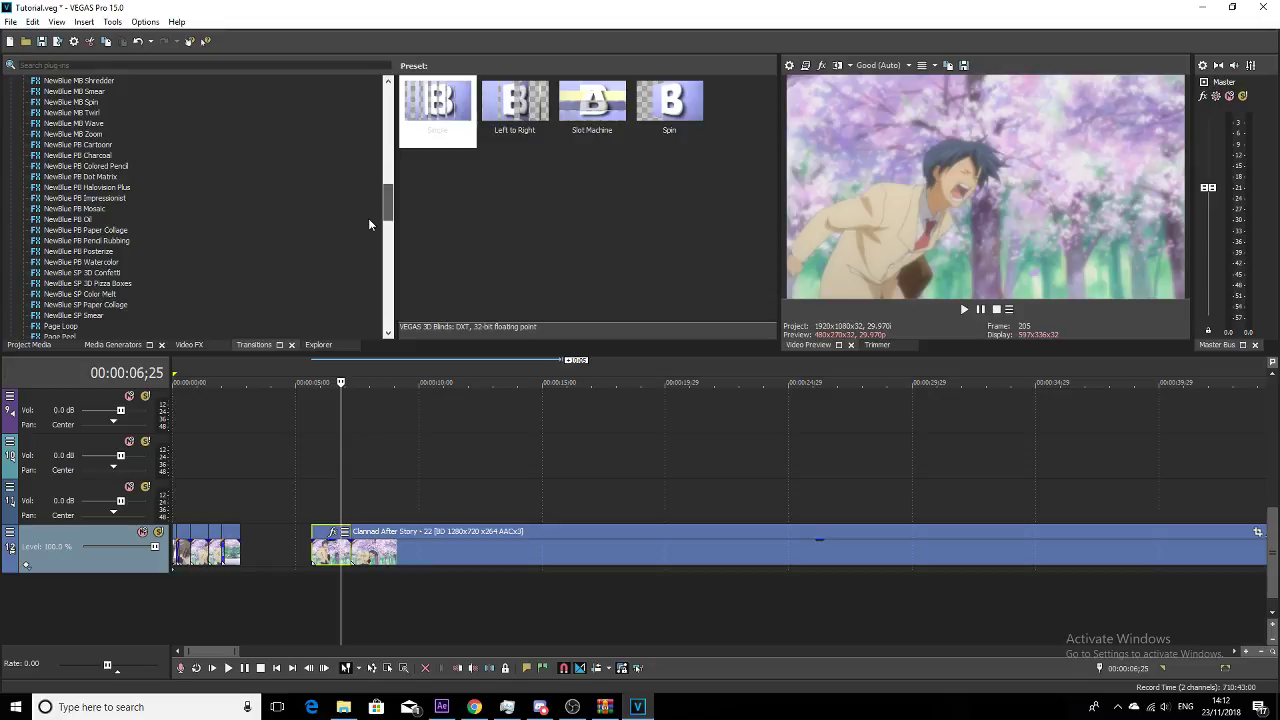
click(50, 124)
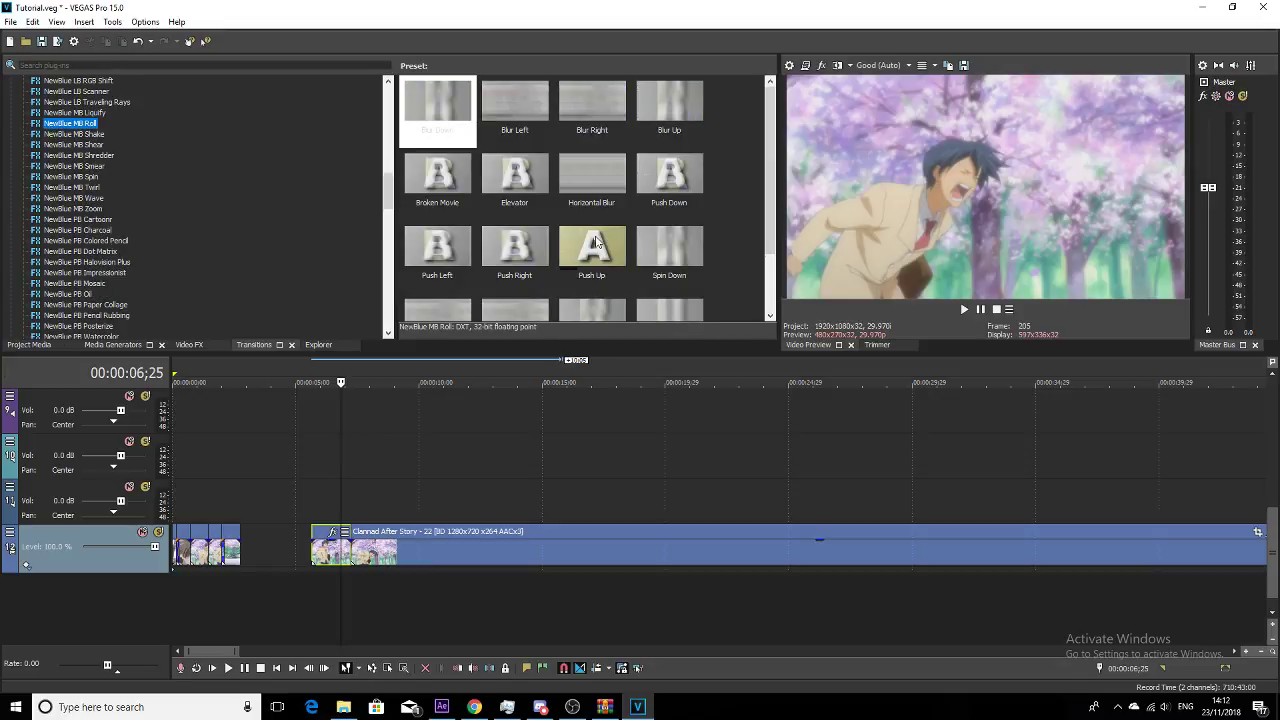
Step: Split the remaining footage at 00:00:16;10 and delete the section between the new clip and the split
click(385, 552)
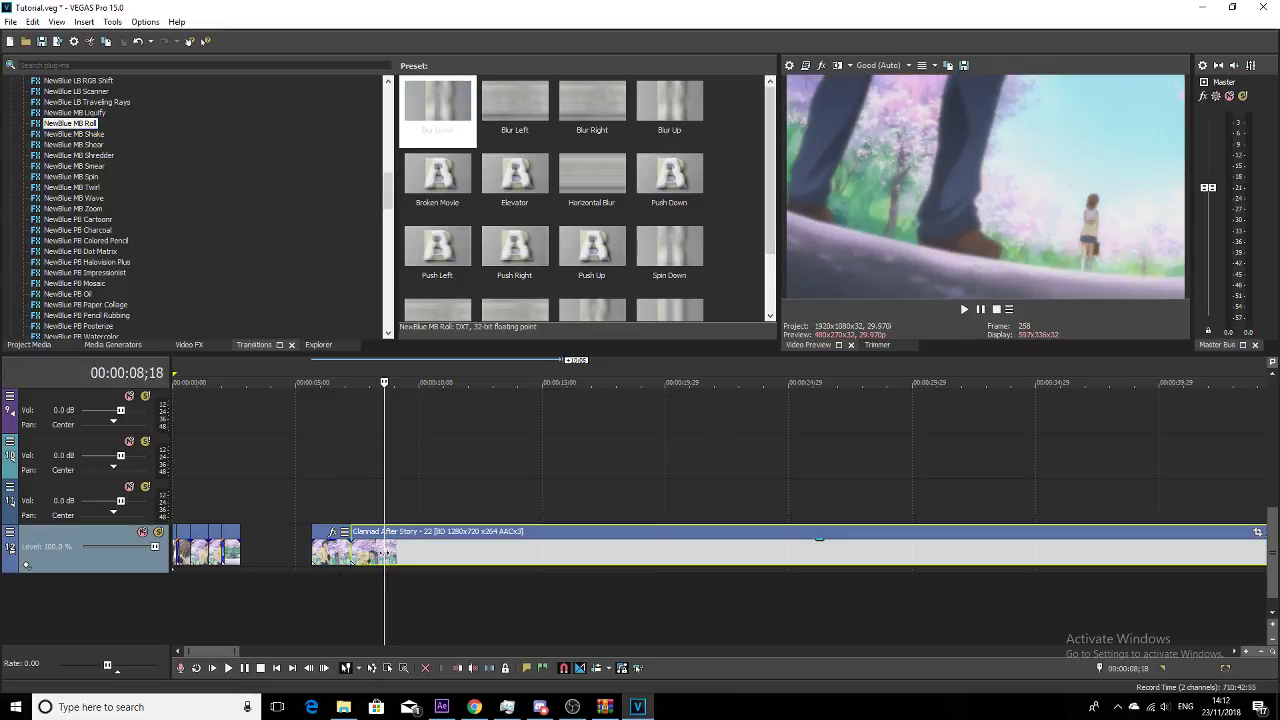
click(575, 547)
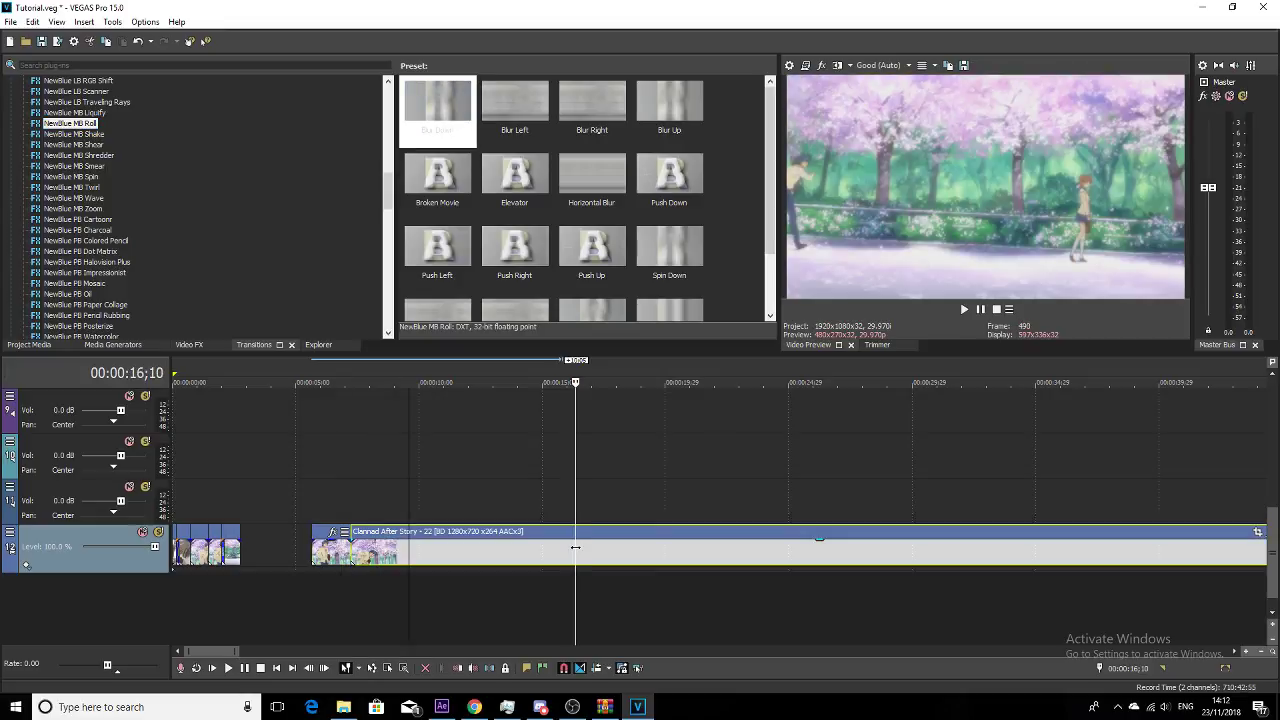
key(s)
right_click(525, 554)
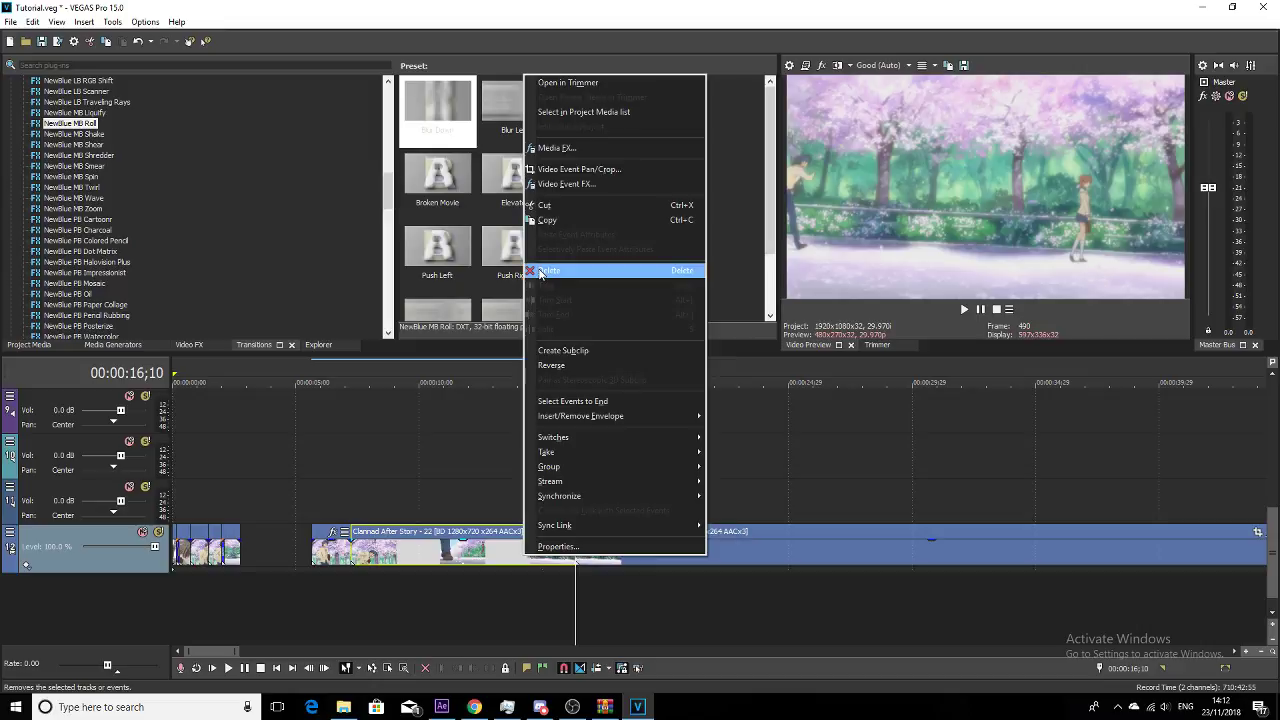
click(541, 273)
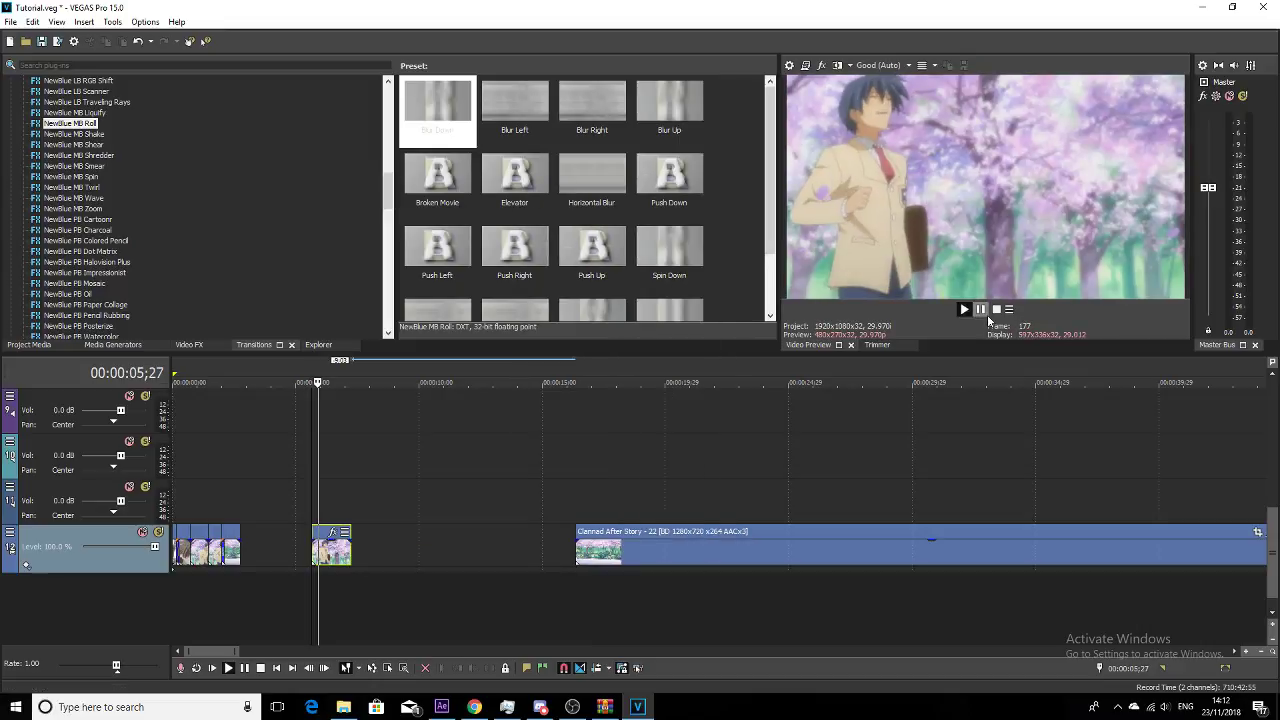
Step: Move the remaining footage back so its start slightly overlaps the end of the new clip
drag(601, 555, 363, 565)
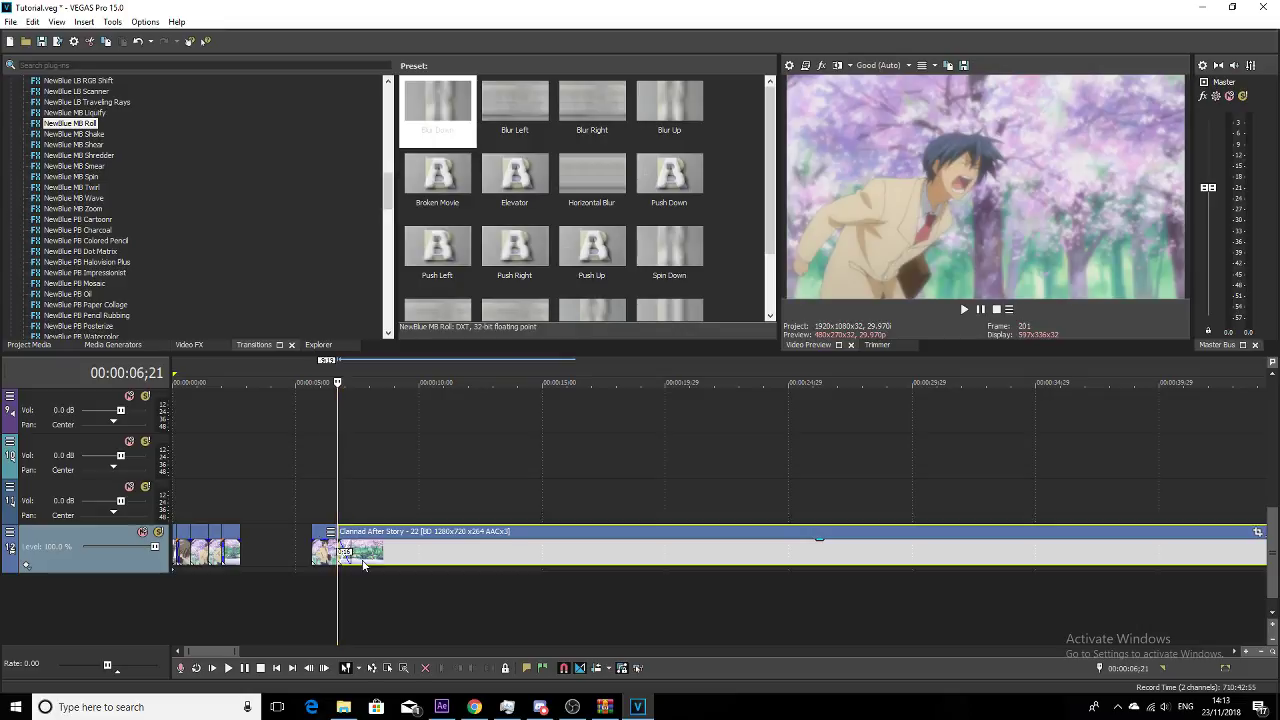
drag(363, 565, 369, 561)
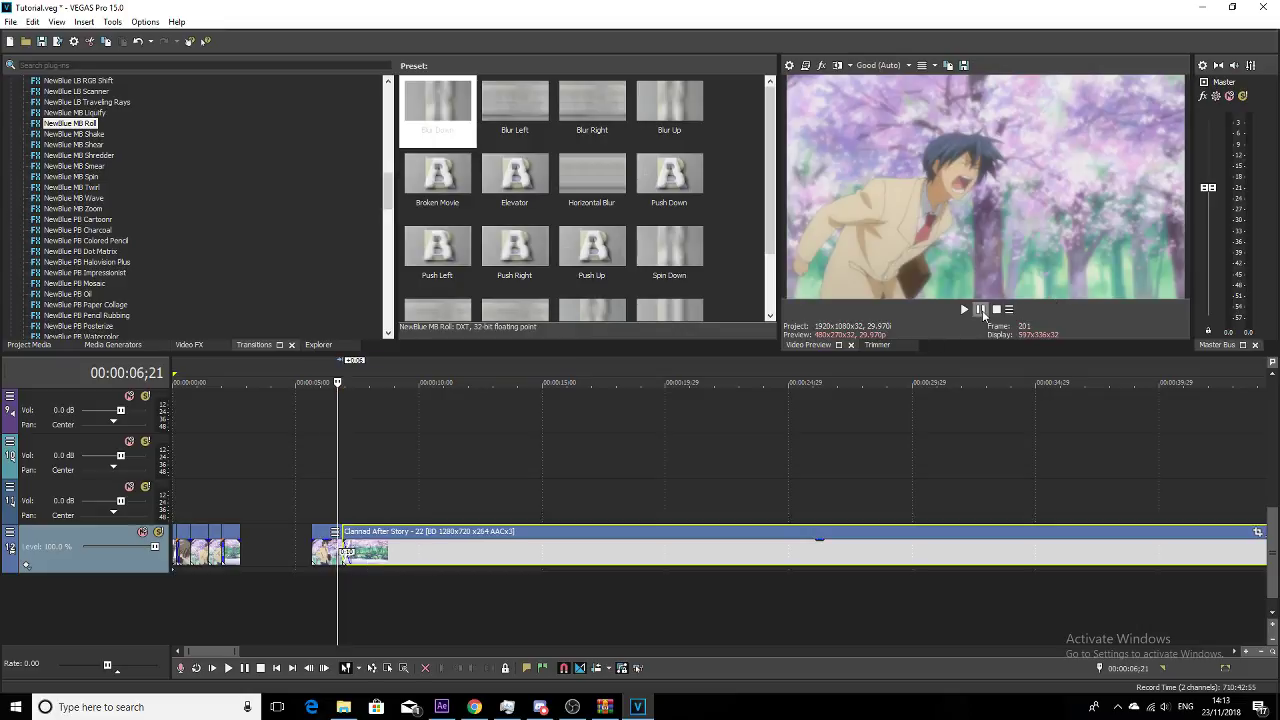
Step: Play to the end of the wide park shot, step back to the scene change and split the footage there
click(983, 313)
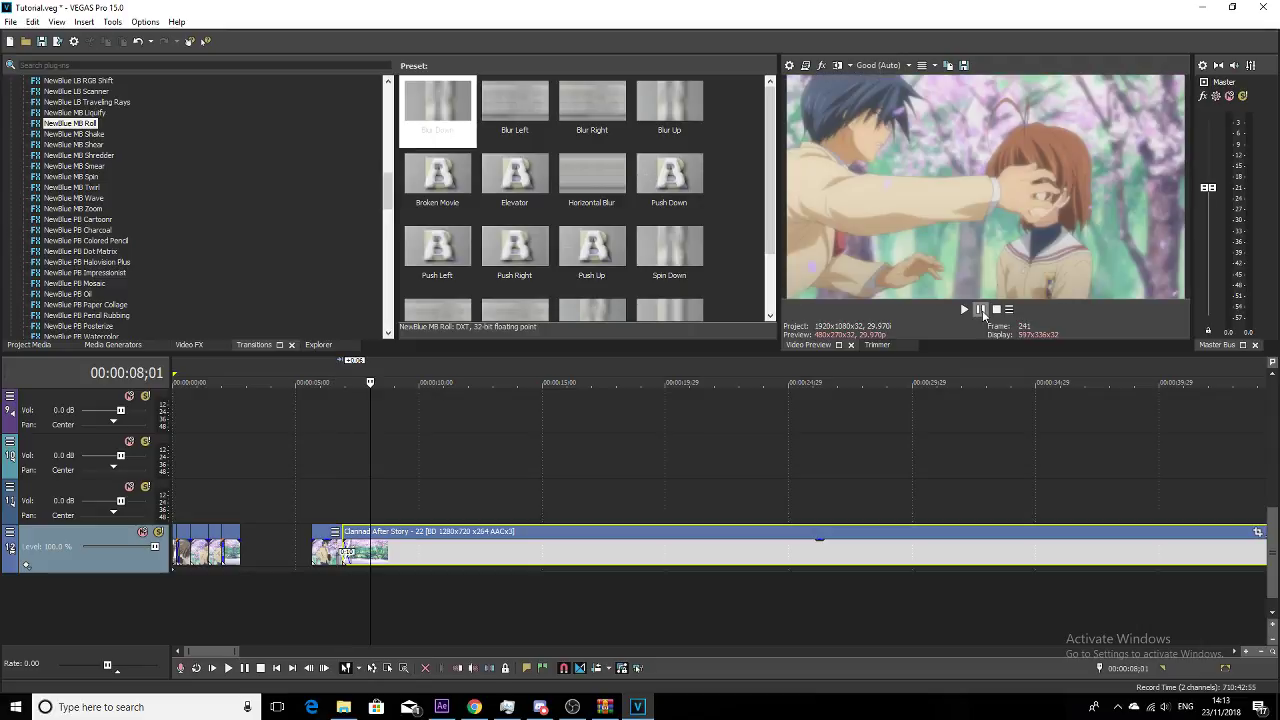
key(Left)
key(Left)
key(Left)
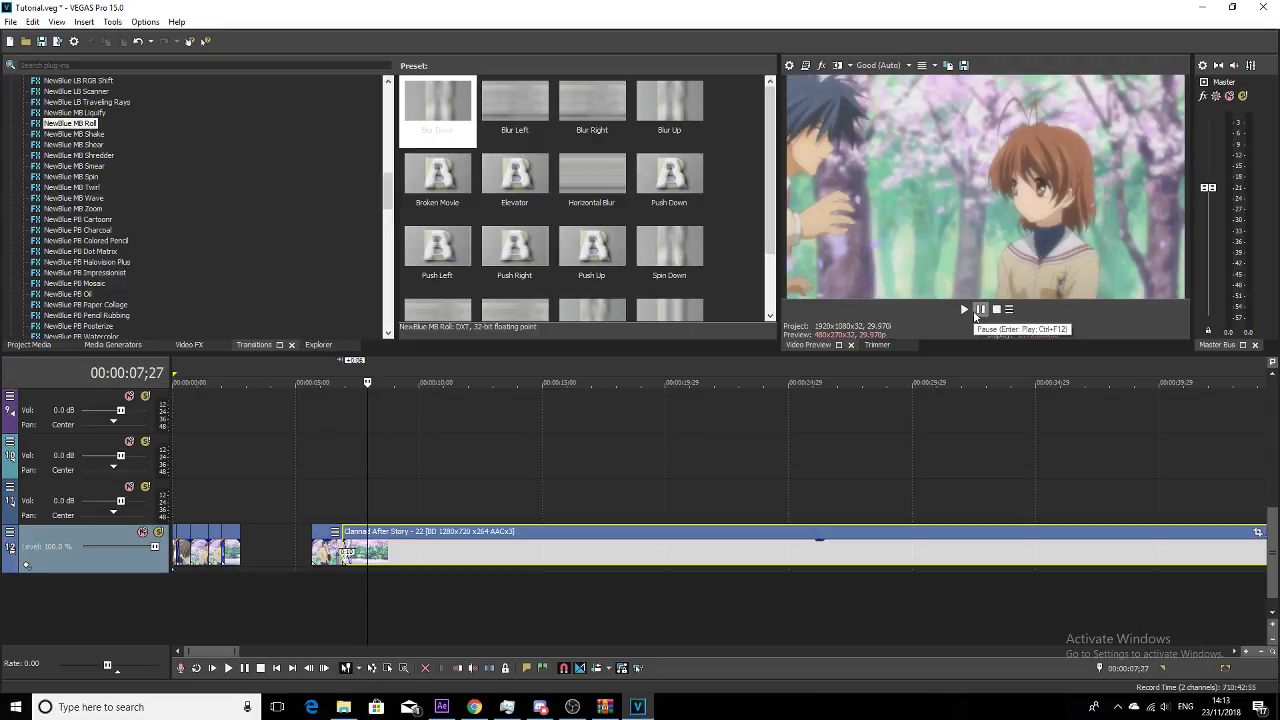
key(Left)
key(Left)
key(s)
click(349, 548)
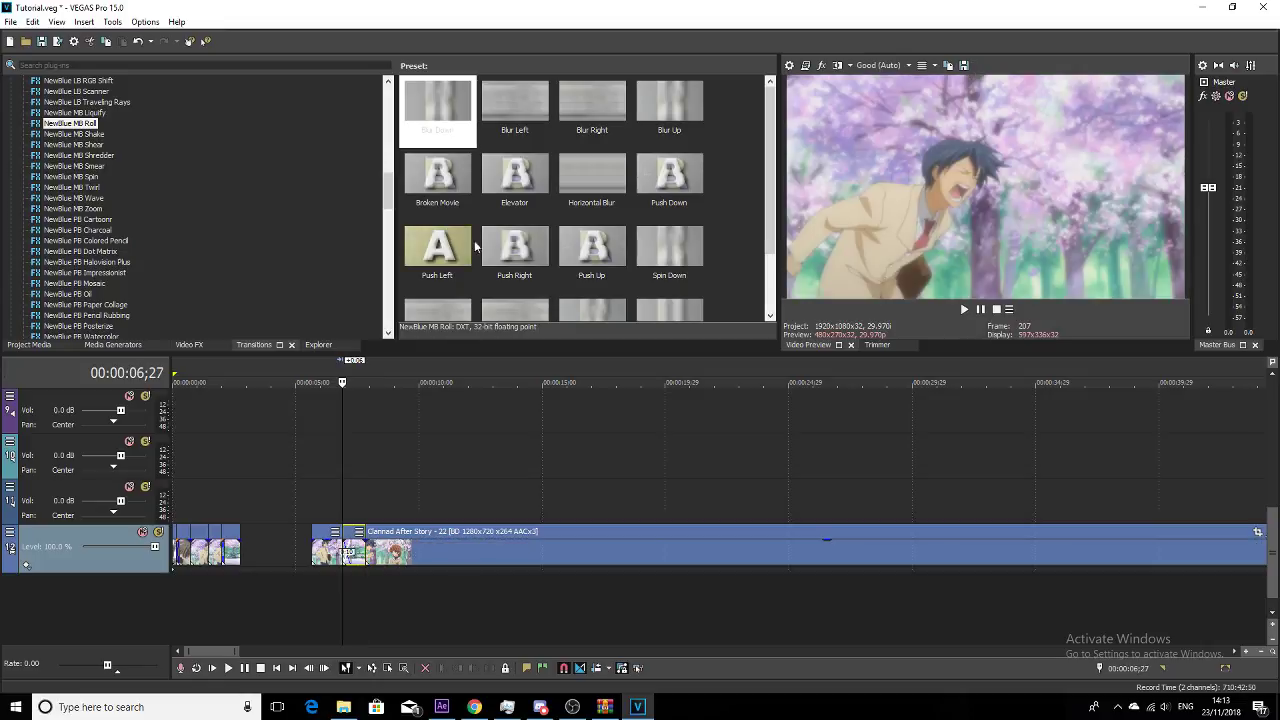
Step: Apply the NewBlue MB Roll Push Left preset to the overlap between the two new clips
drag(467, 238, 351, 551)
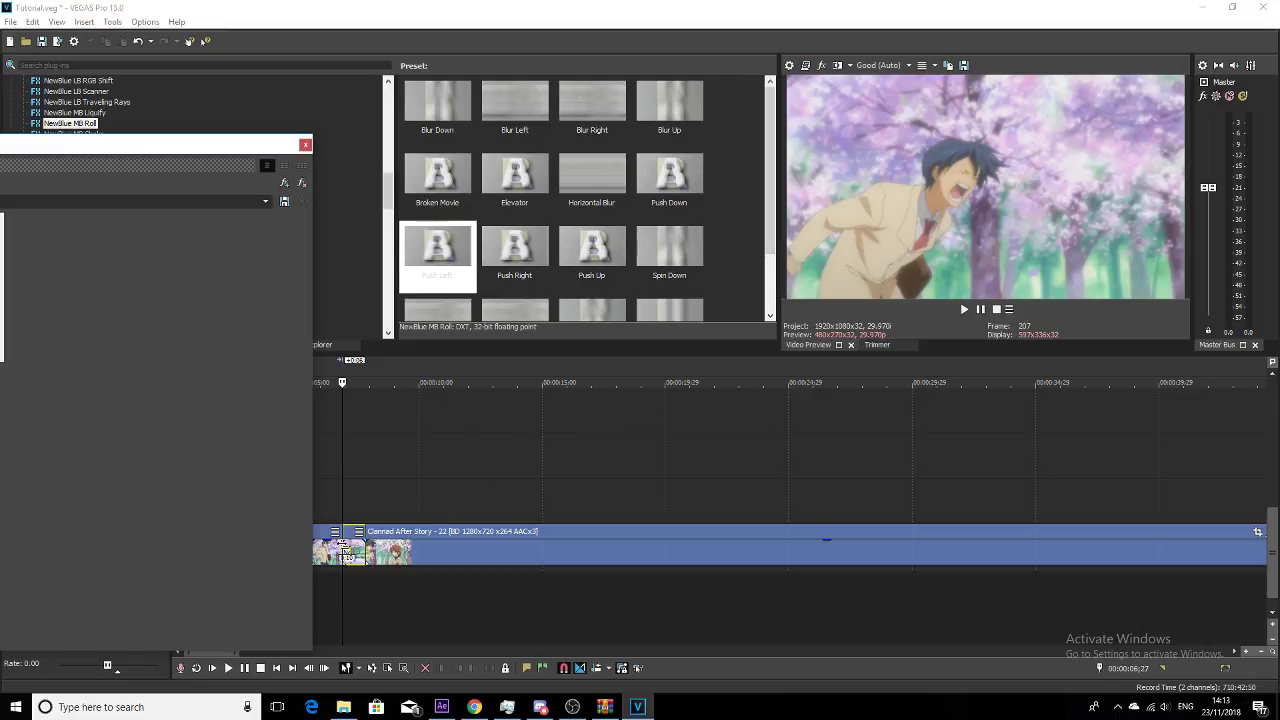
click(344, 548)
click(980, 310)
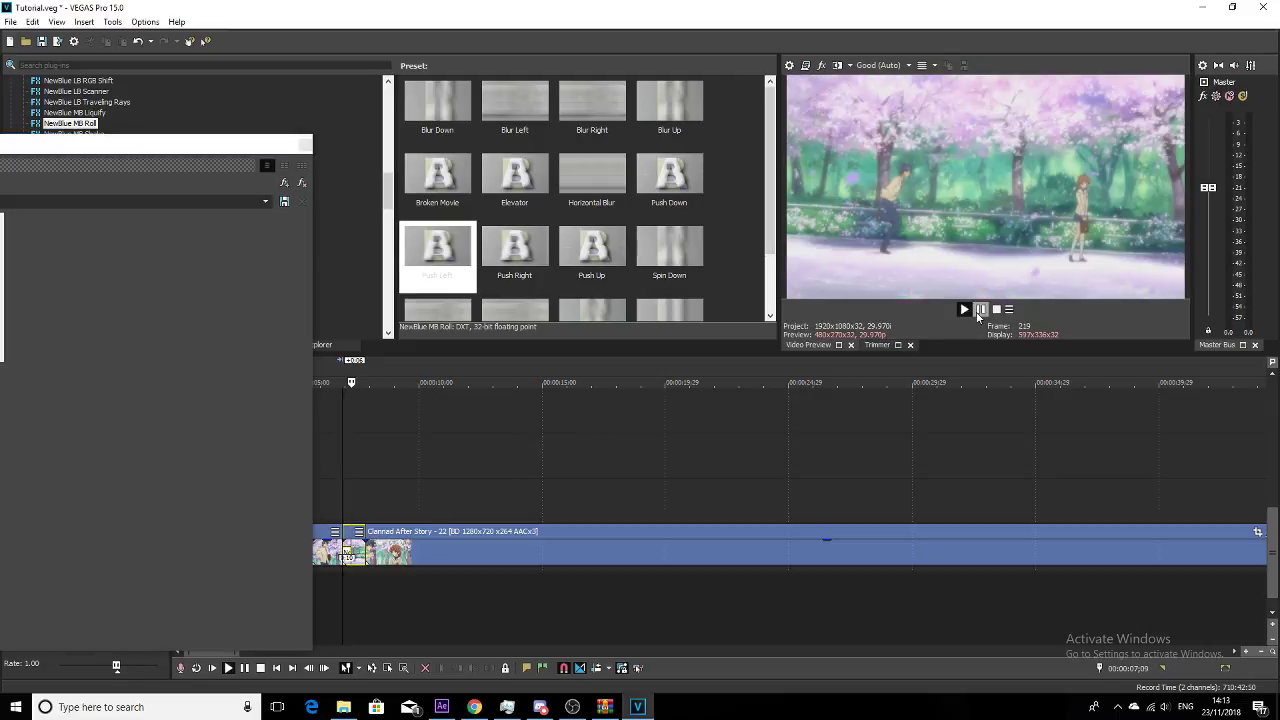
click(306, 143)
Step: Play the new clips from 00:00:05;19 to check the transition between them
click(311, 512)
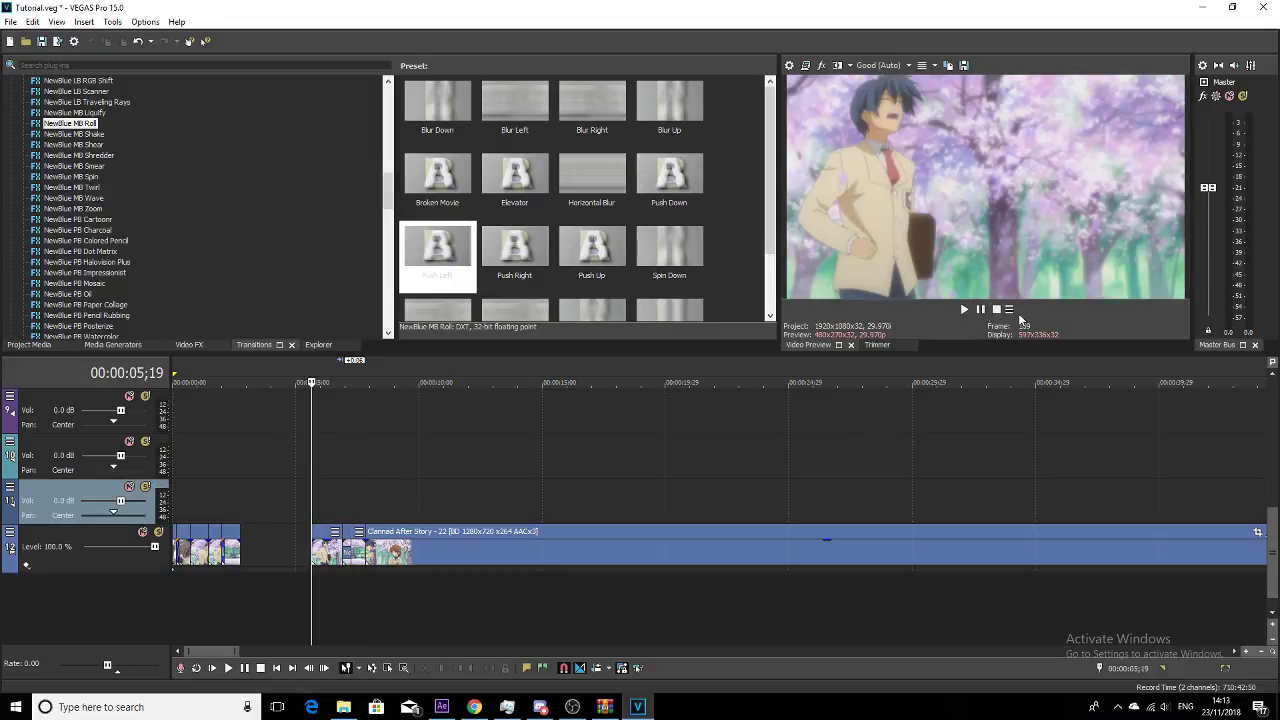
click(980, 310)
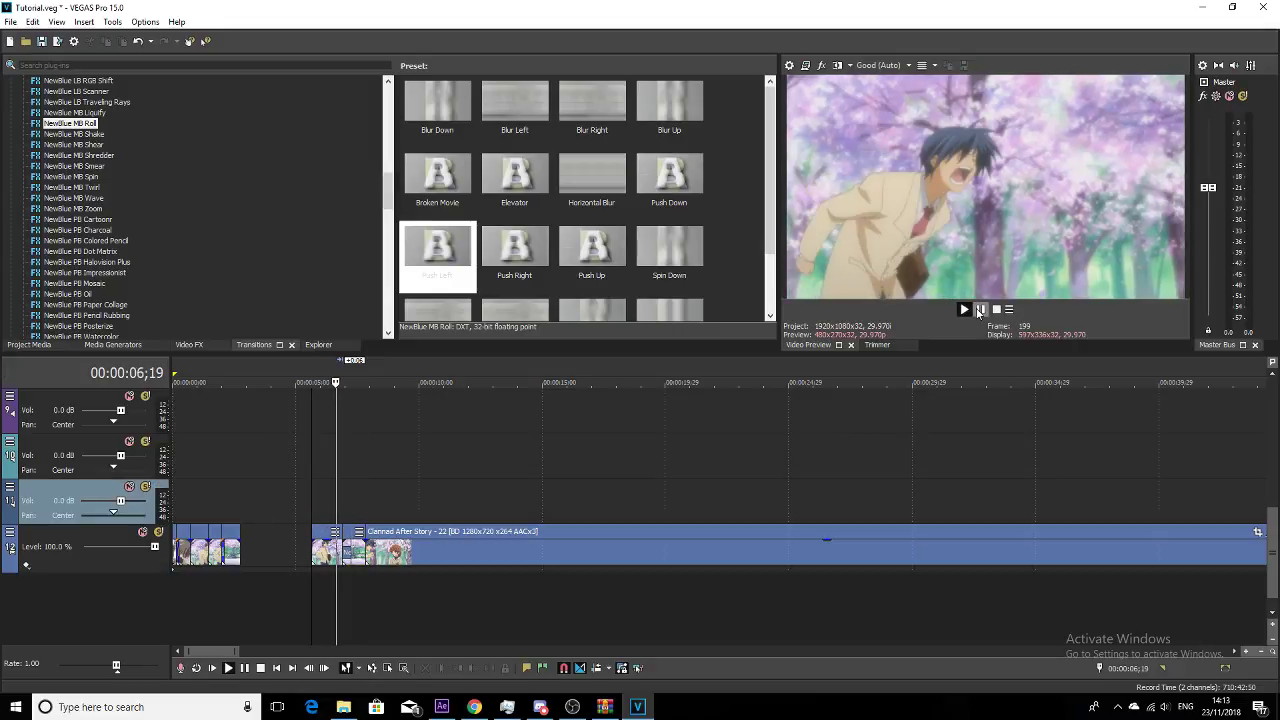
click(980, 310)
Step: Shrink the wide park clip's Pan/Crop frame to about 1,179.4 by 663.4 and shift it to X center 677.7 at 00:00:00;28
right_click(354, 552)
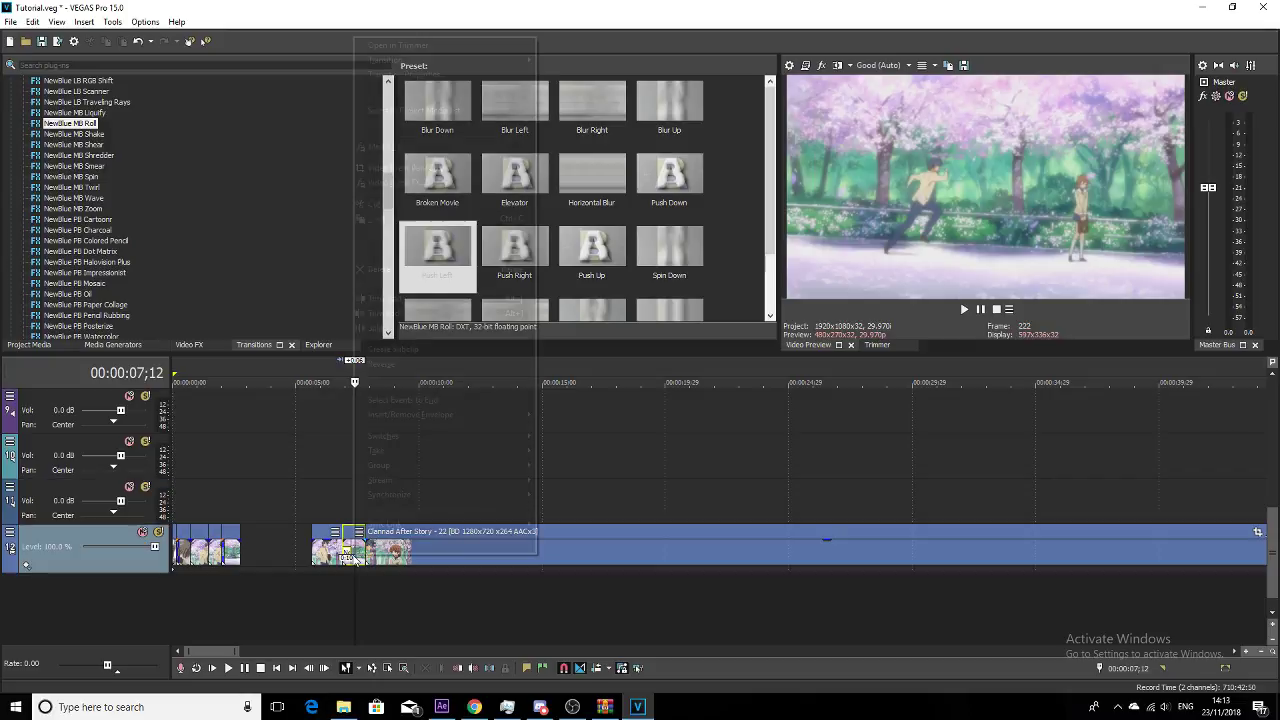
click(435, 170)
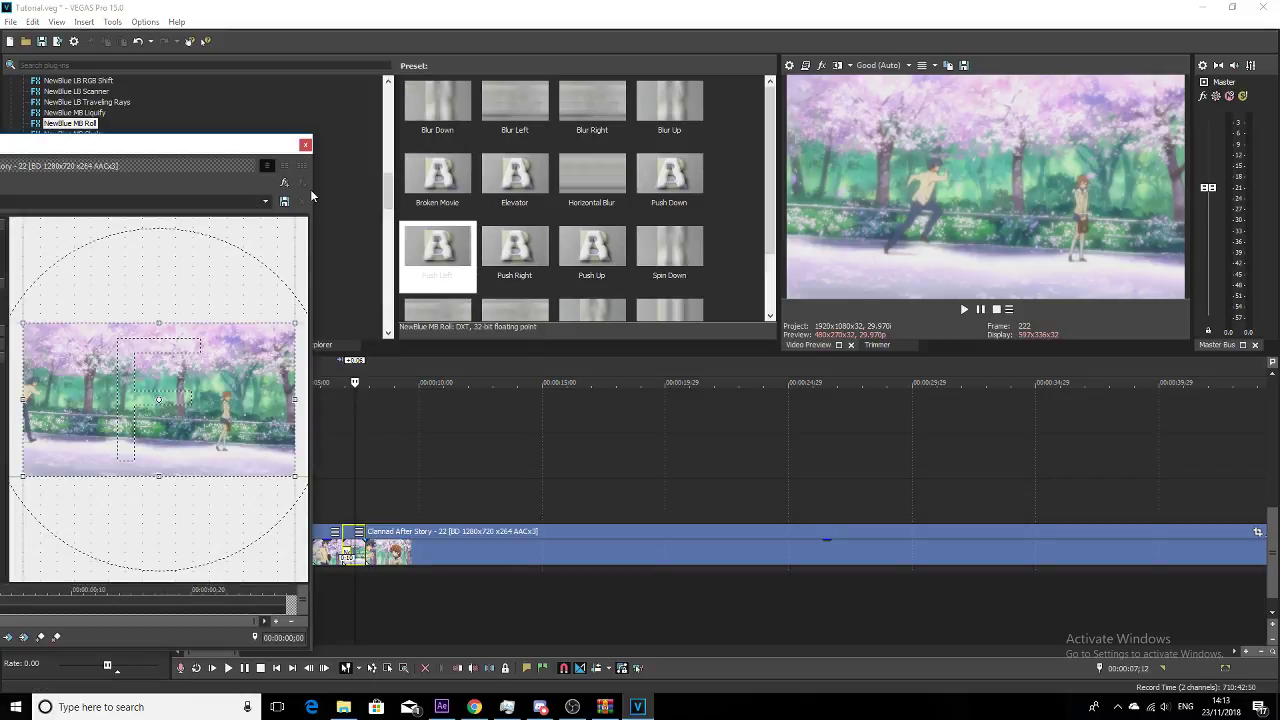
drag(218, 147, 437, 137)
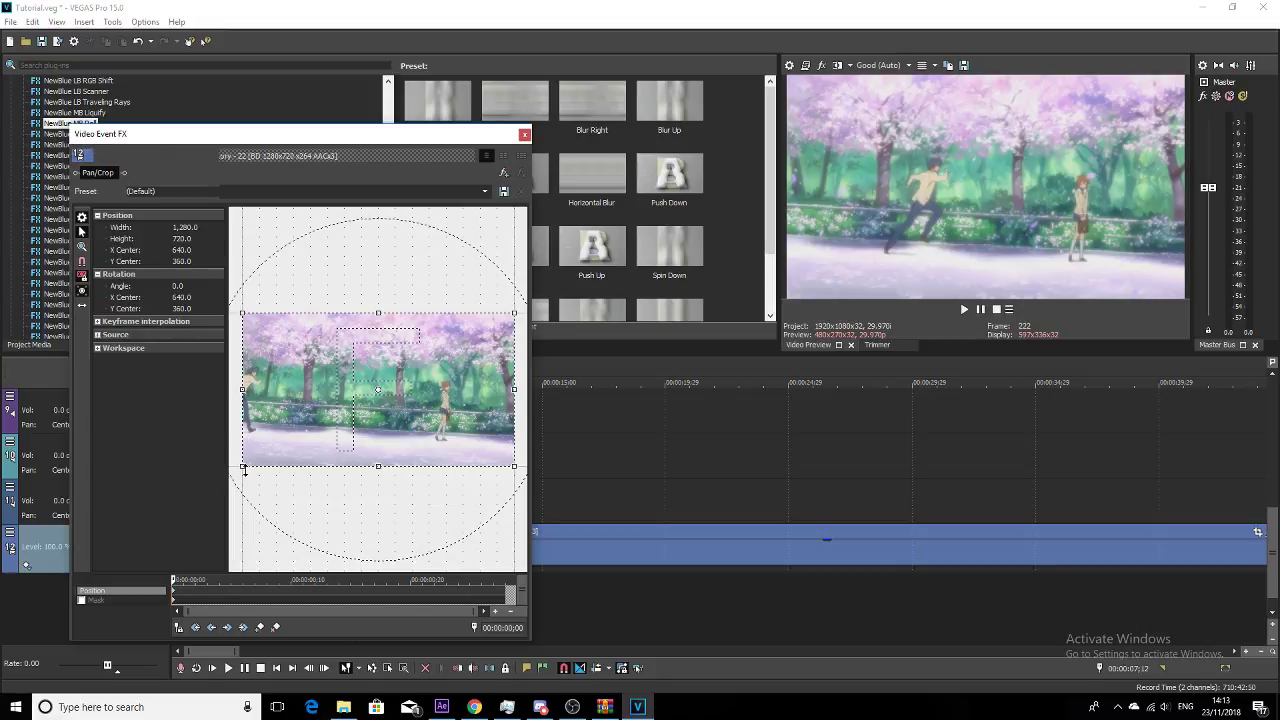
drag(242, 466, 250, 461)
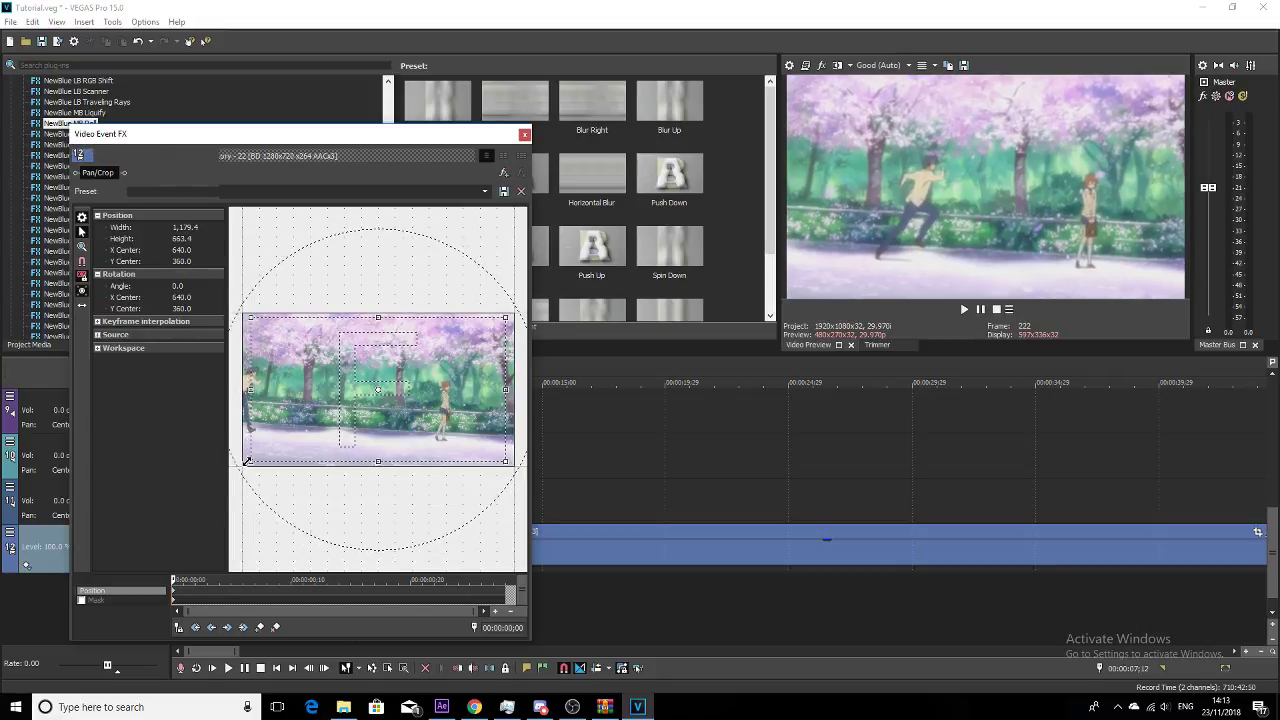
drag(373, 569, 587, 549)
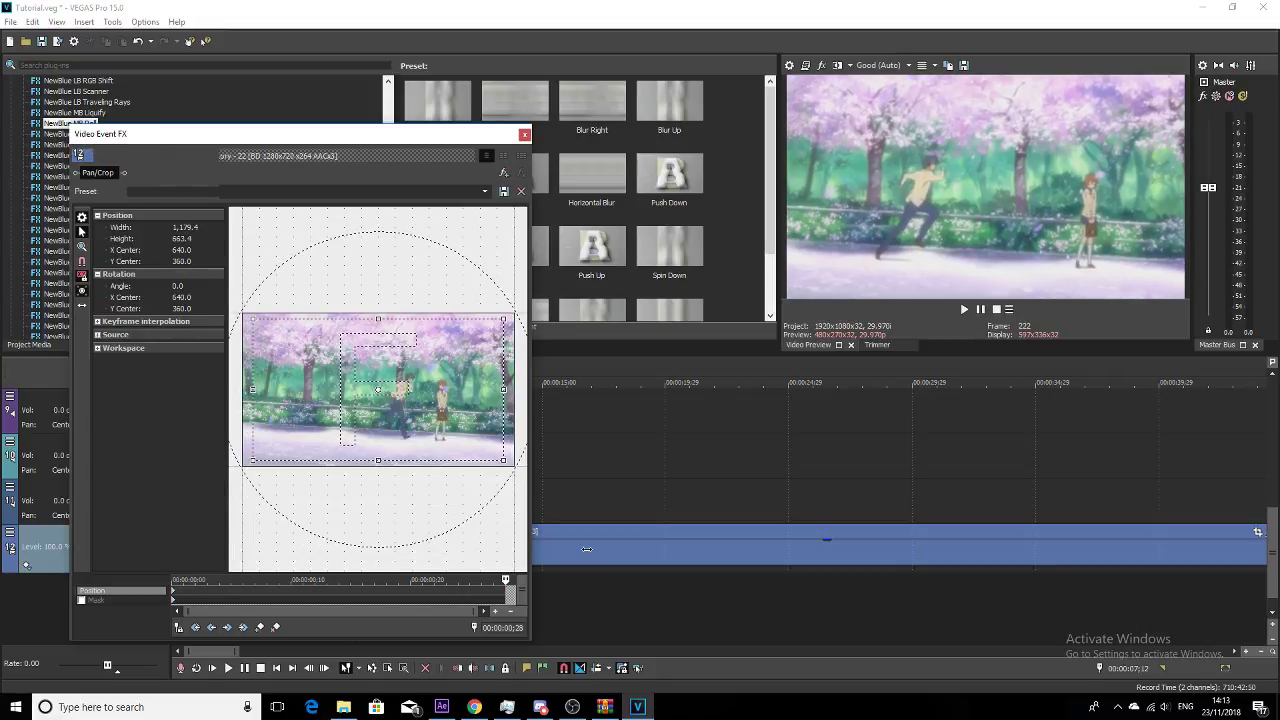
drag(398, 399, 410, 397)
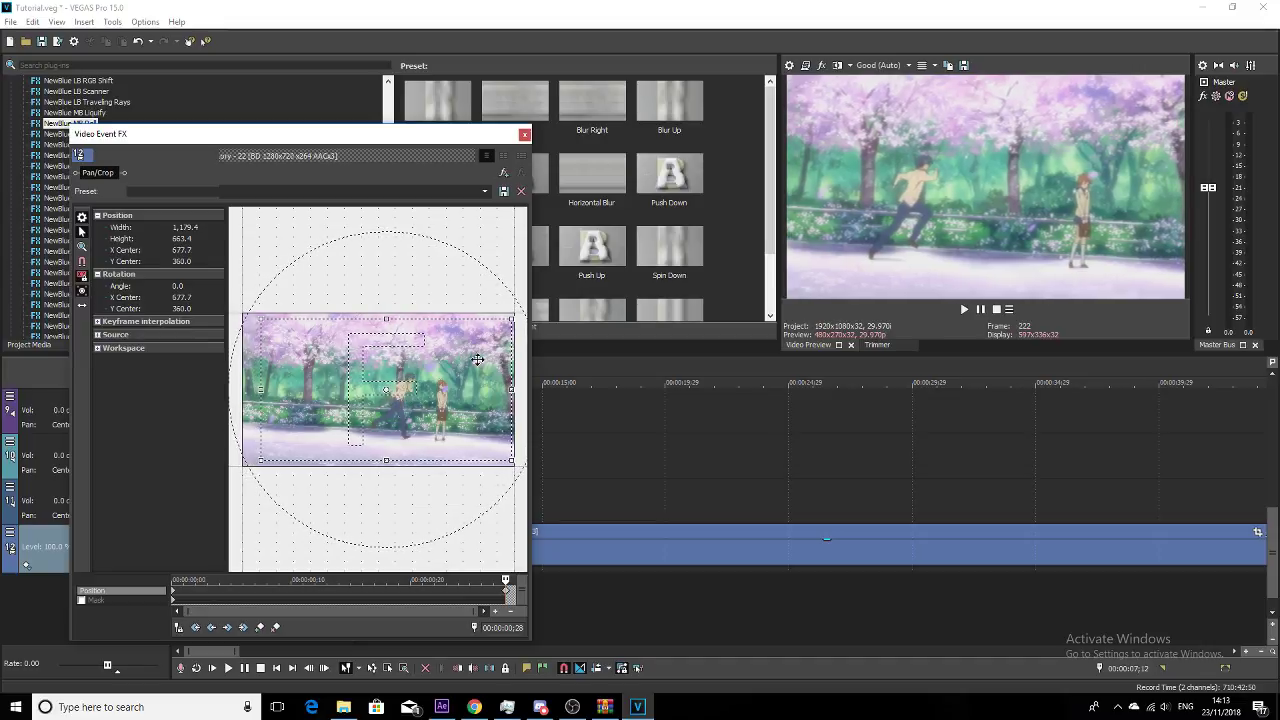
Step: Close the Pan/Crop window and delete the leftover footage after the wide park clip
click(524, 134)
right_click(476, 549)
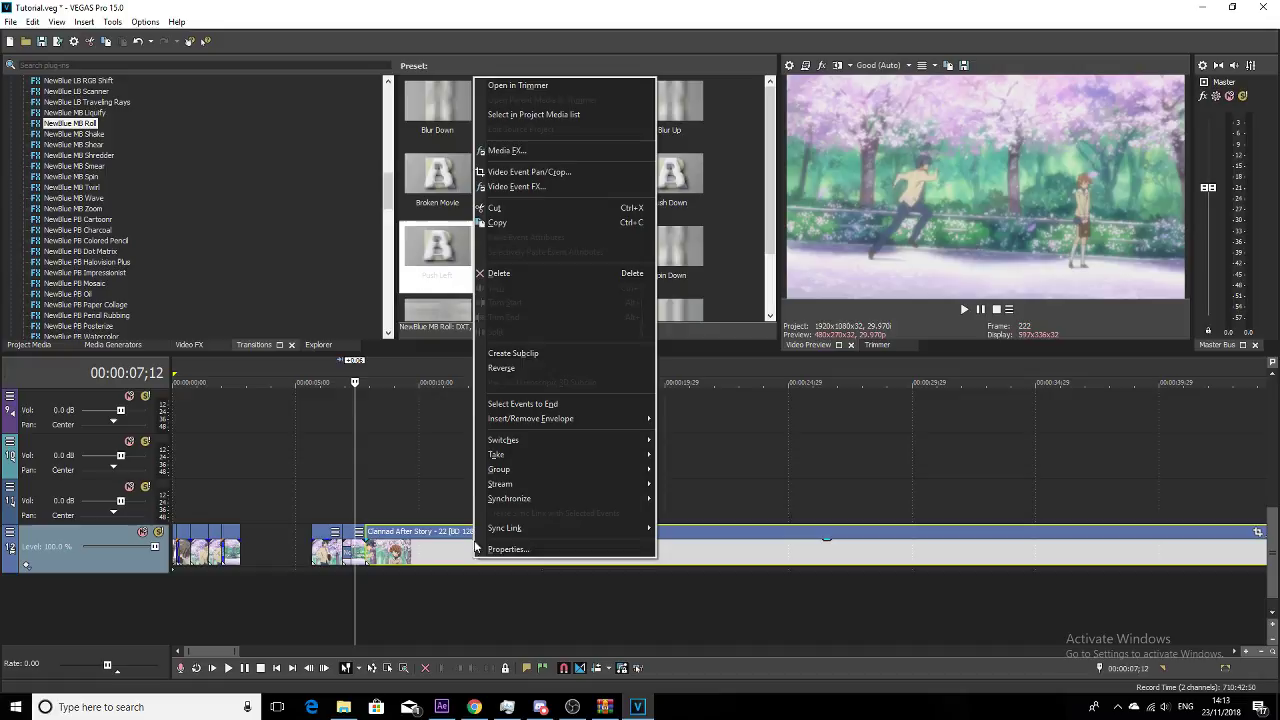
click(500, 273)
Step: Play the two new clips repeatedly from 00:00:05;19 to check the transition and the wide park clip's movement
click(311, 558)
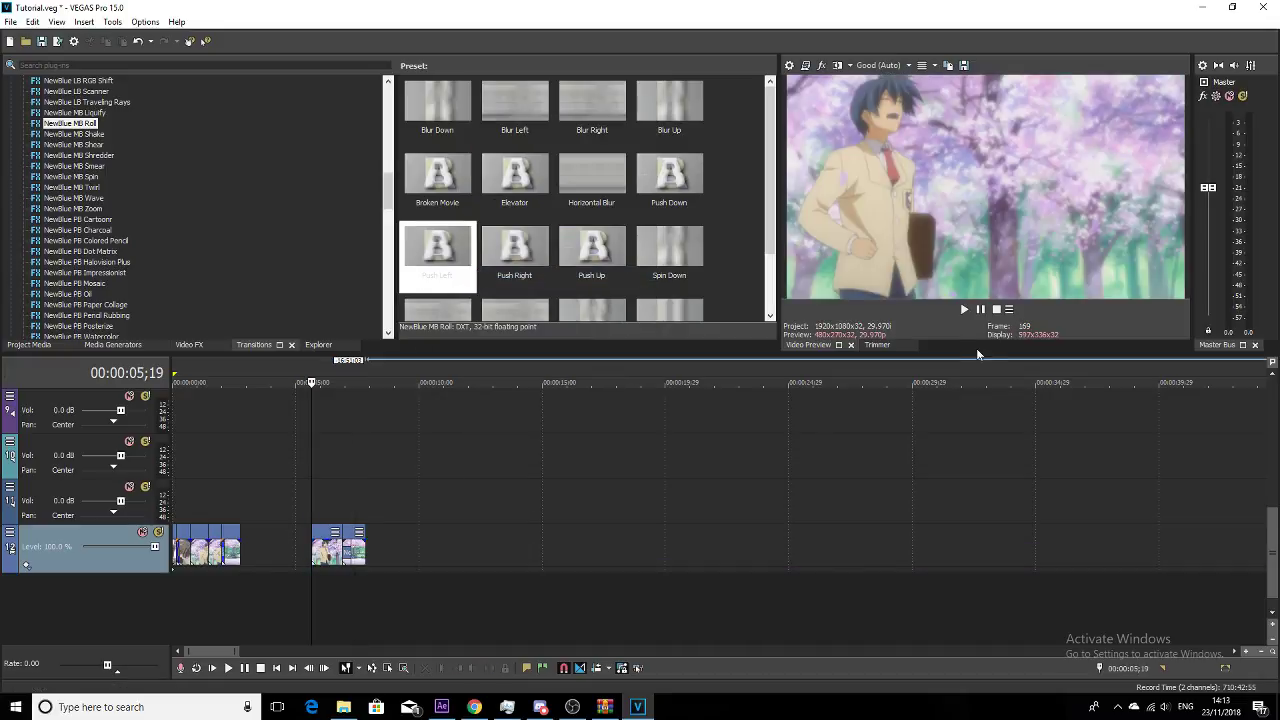
click(964, 309)
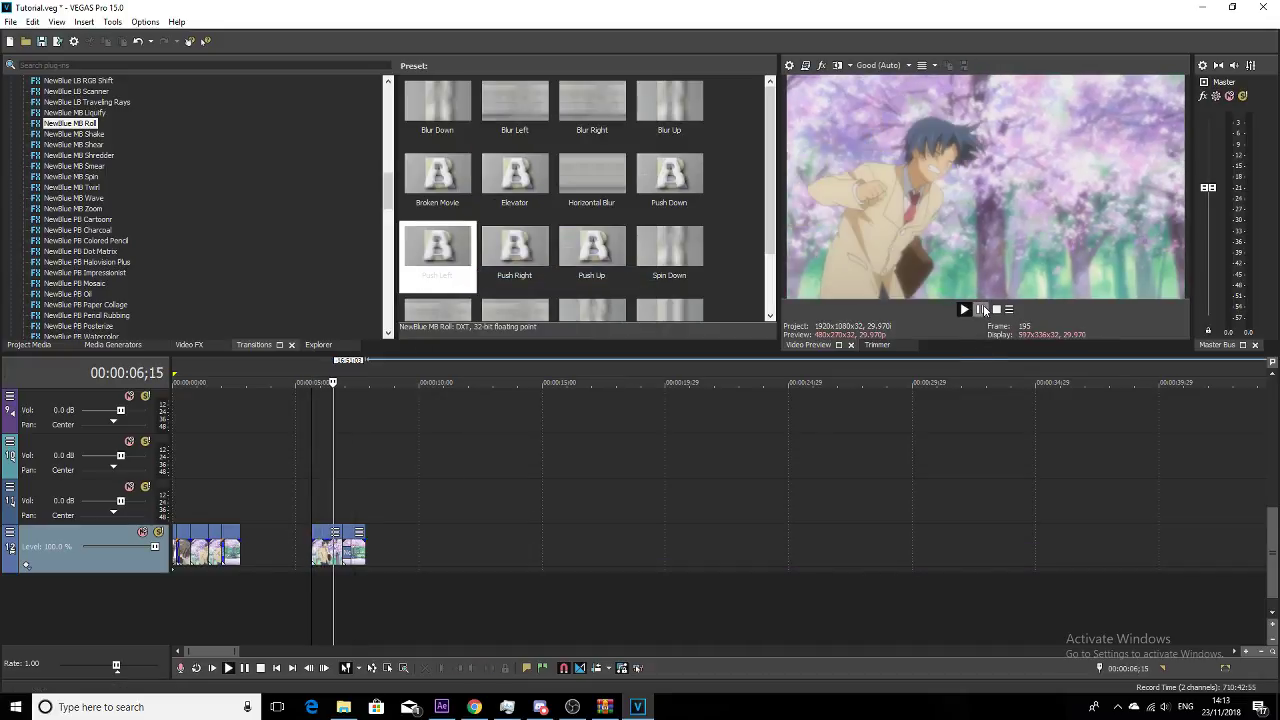
click(984, 310)
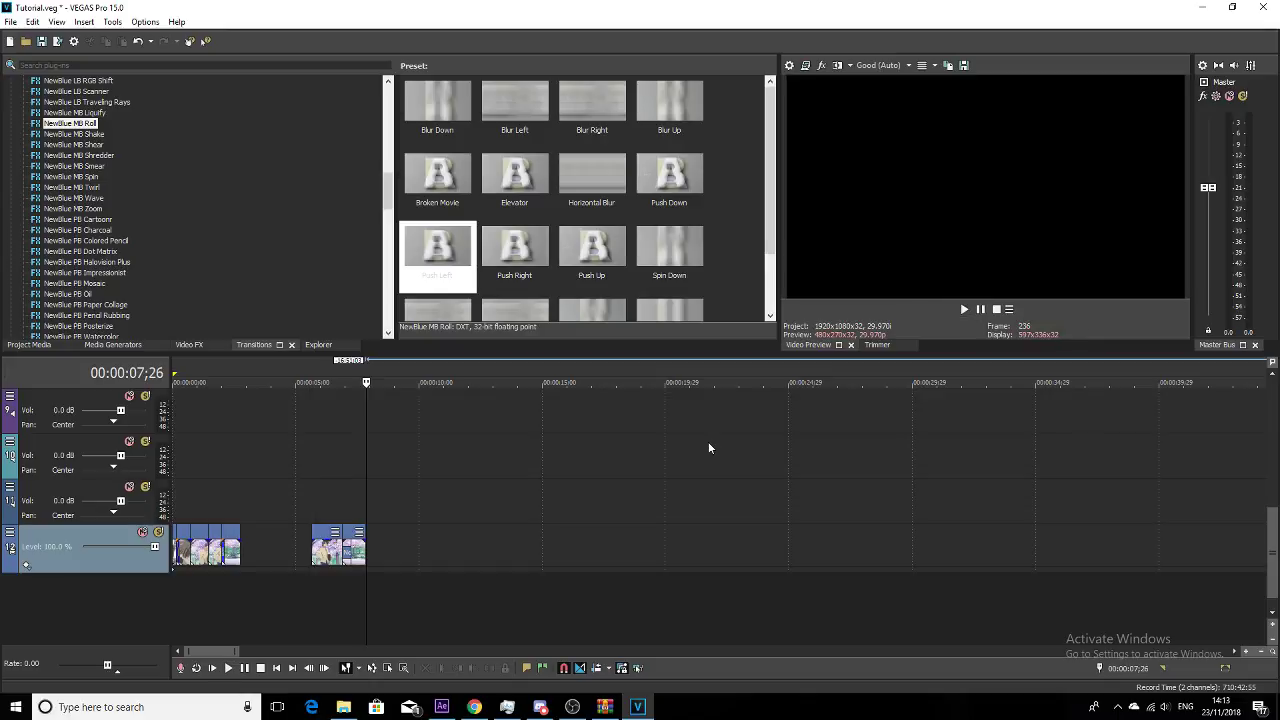
click(312, 556)
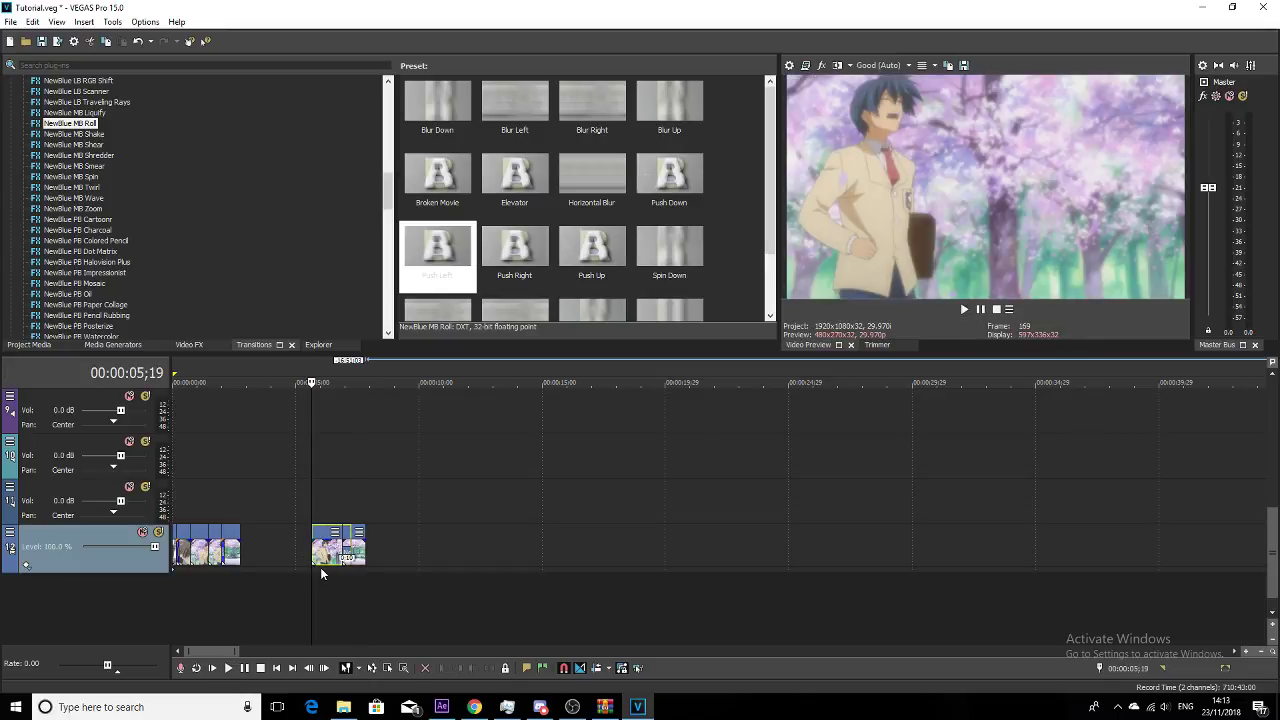
click(985, 314)
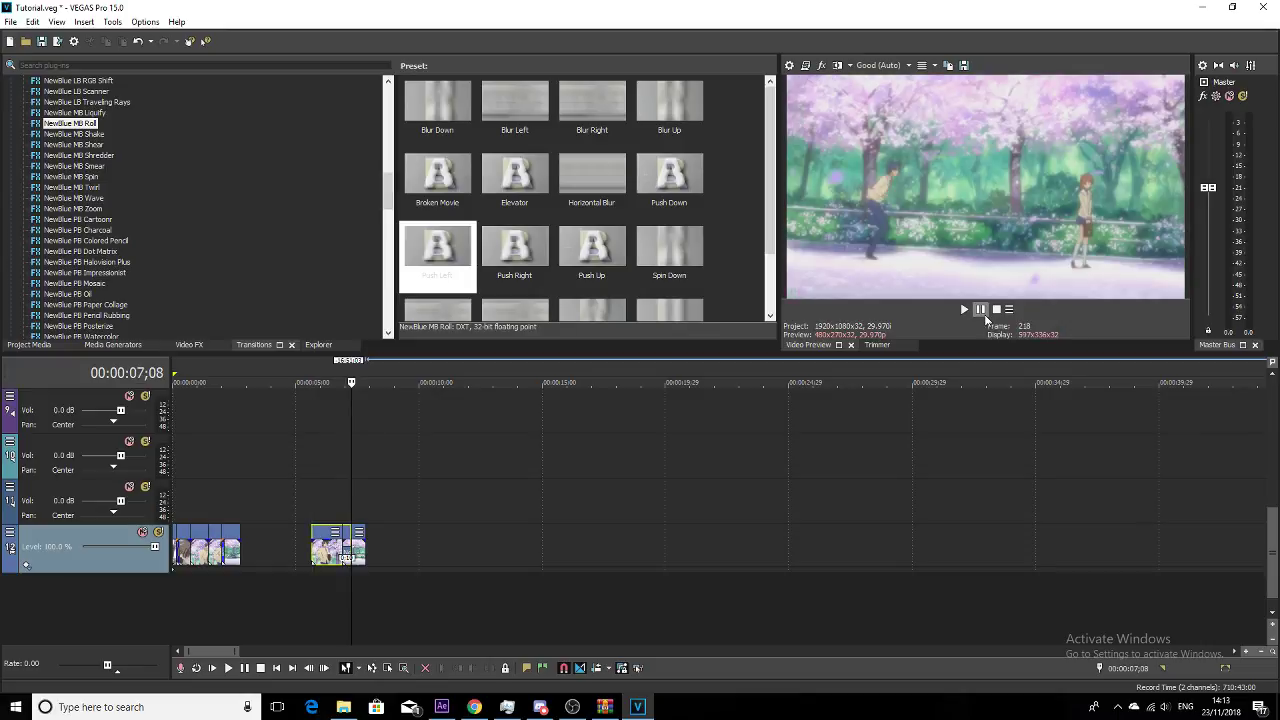
key(space)
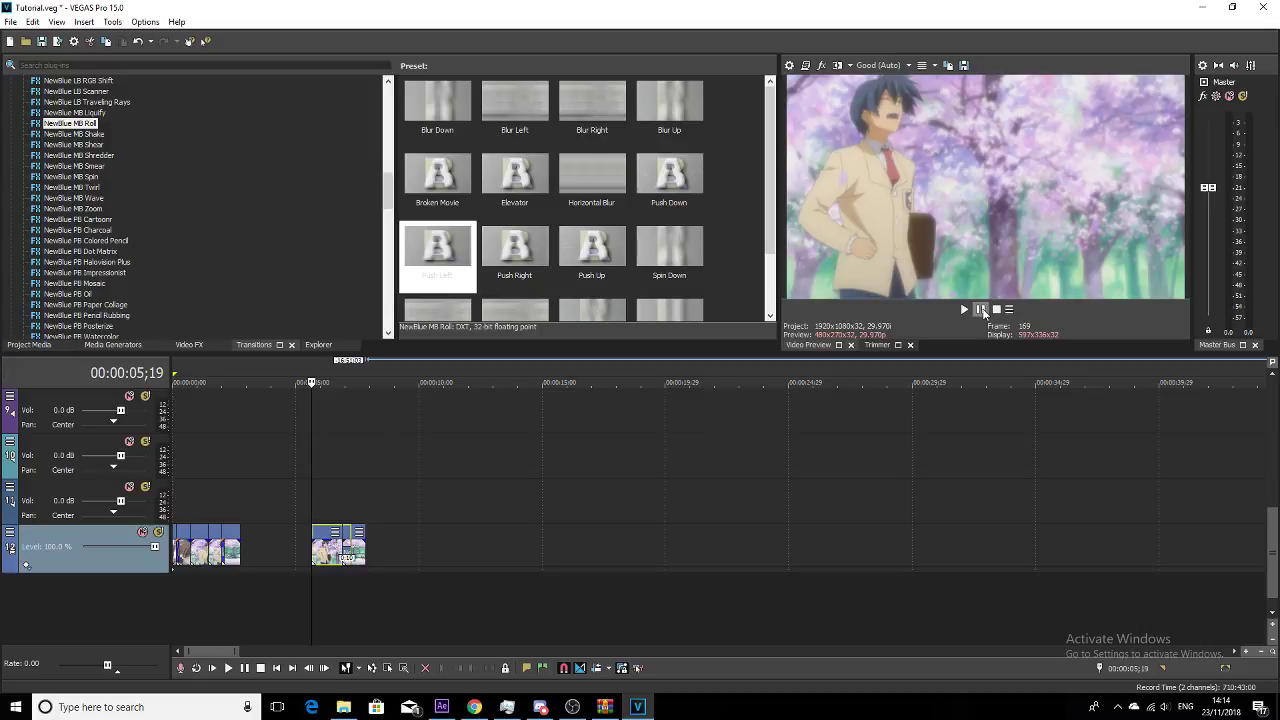
click(981, 310)
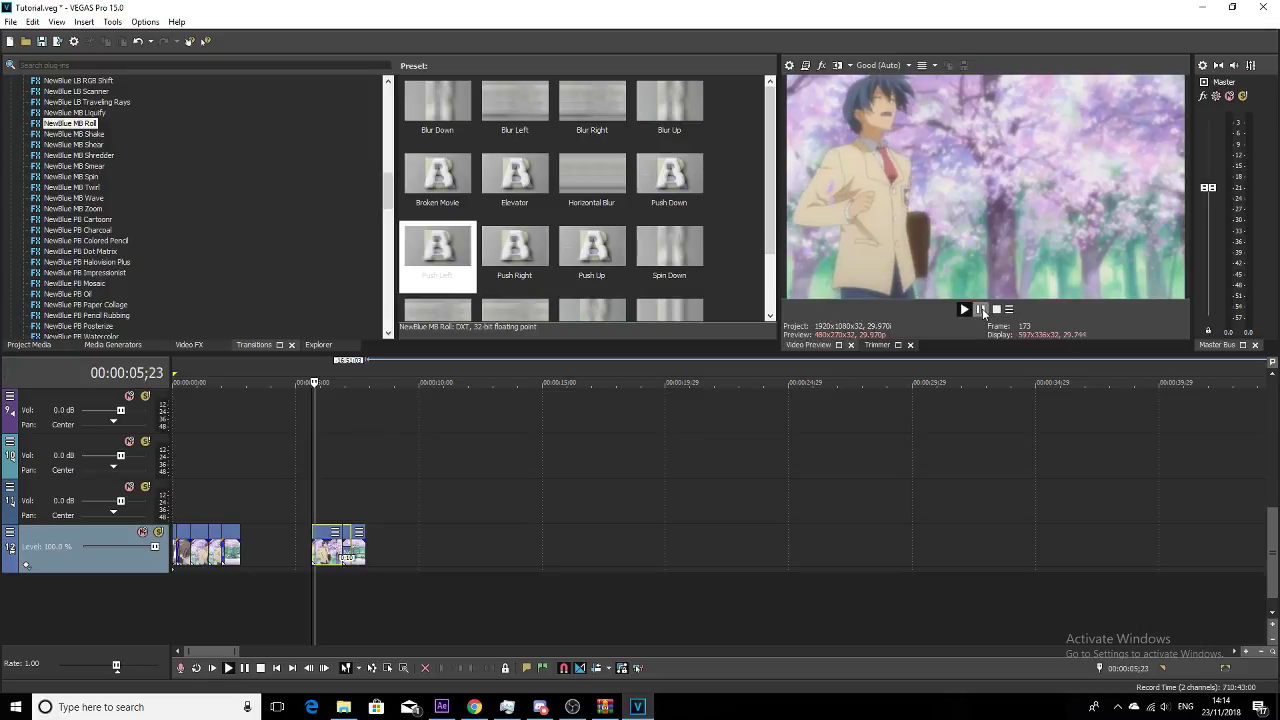
Step: Step back frame by frame through the transition to 00:00:06;08, and replay the two clips from 00:00:05;19
key(Left)
key(Left)
key(Left)
key(Left)
key(Left)
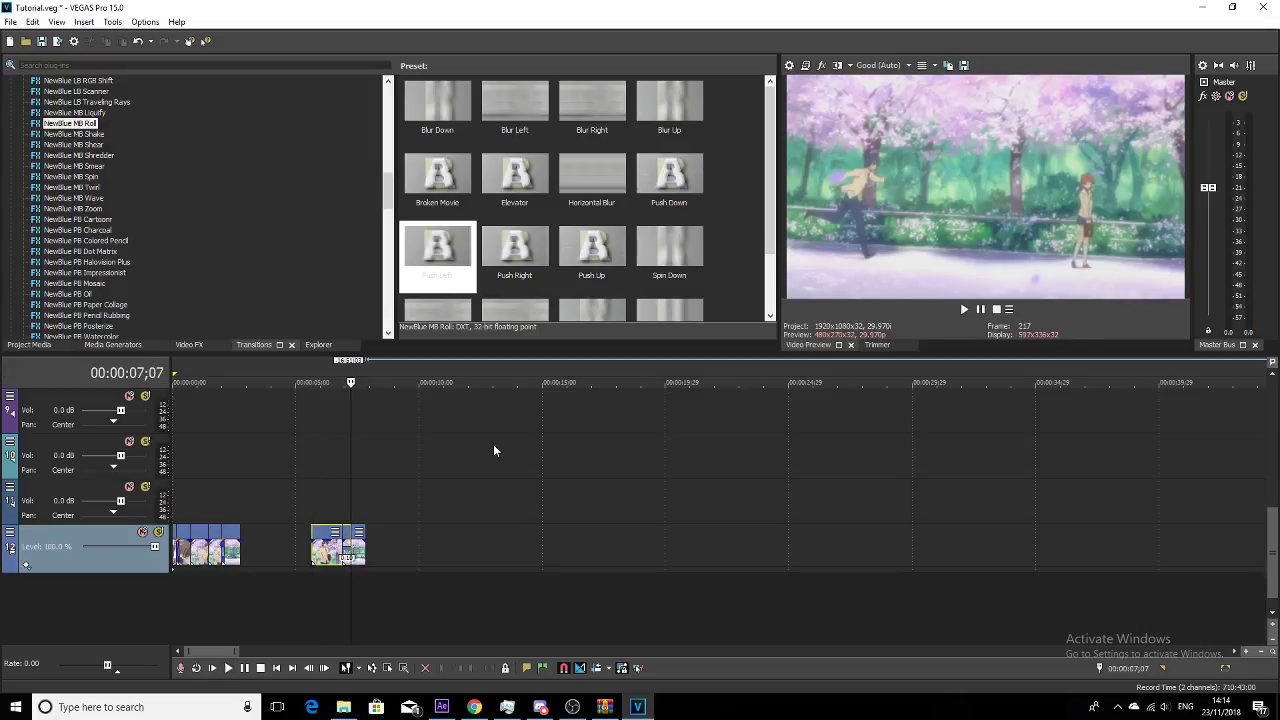
key(Left)
key(Left)
key(Left)
key(Left)
key(Left)
key(Left)
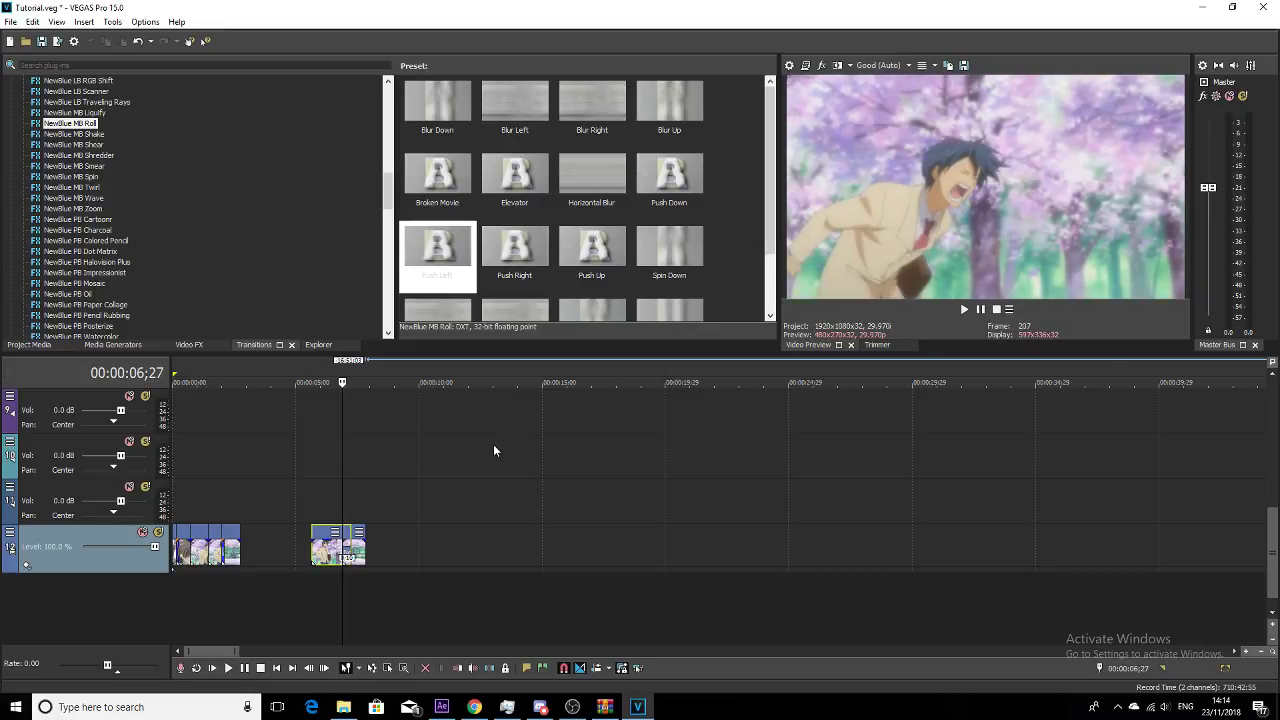
key(Left)
key(Left)
key(Left)
key(Left)
key(Left)
key(Left)
key(Left)
key(Left)
key(Left)
key(Left)
key(Left)
key(Left)
key(Left)
key(Left)
key(Left)
key(Left)
key(Left)
key(Left)
key(Left)
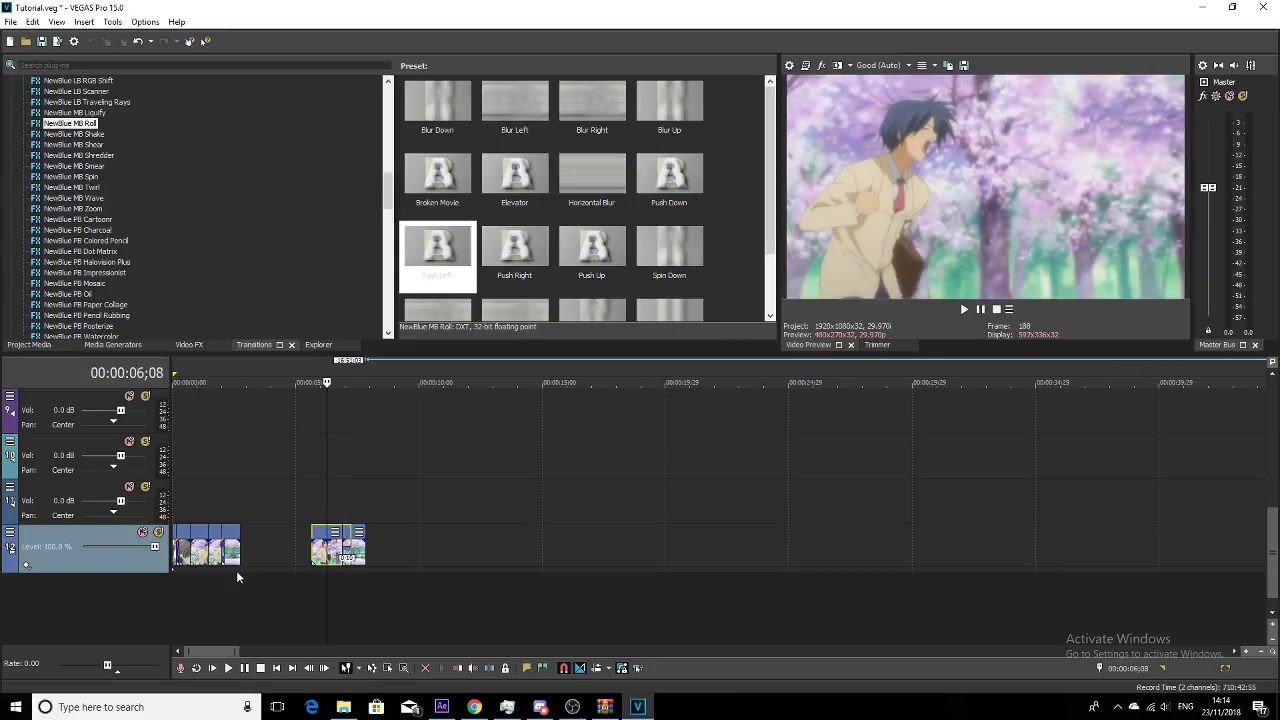
click(310, 550)
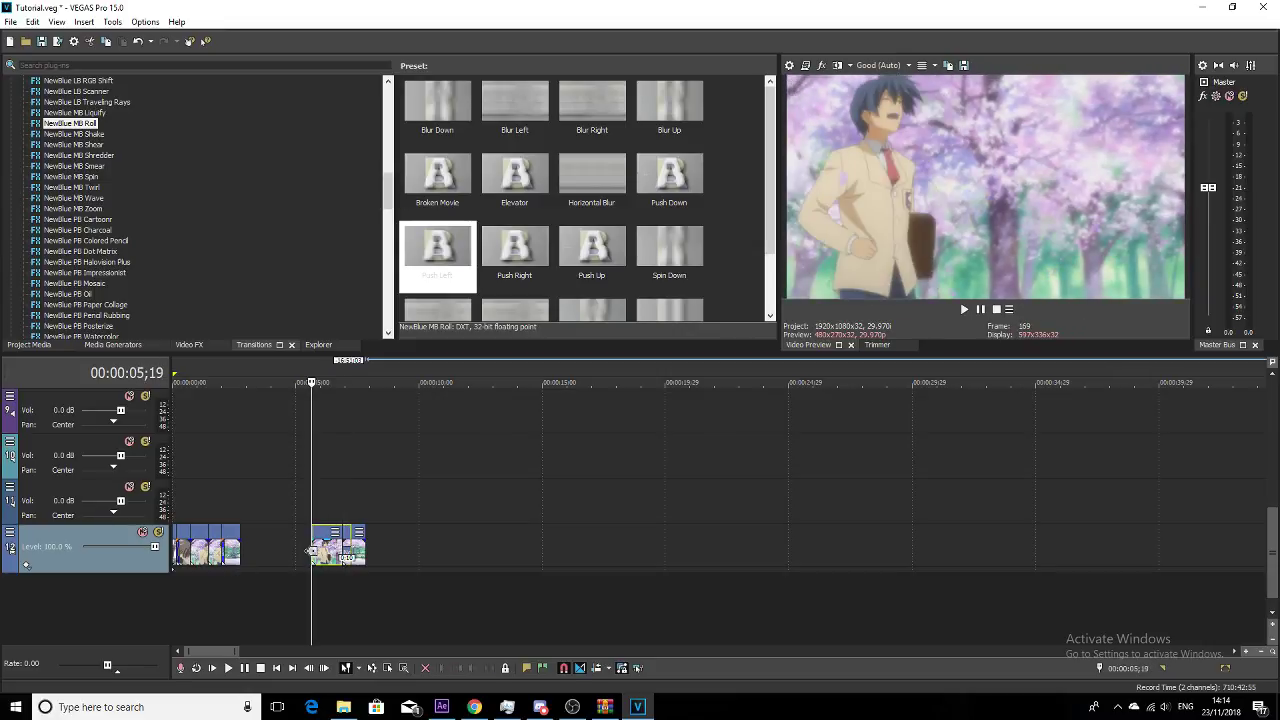
key(space)
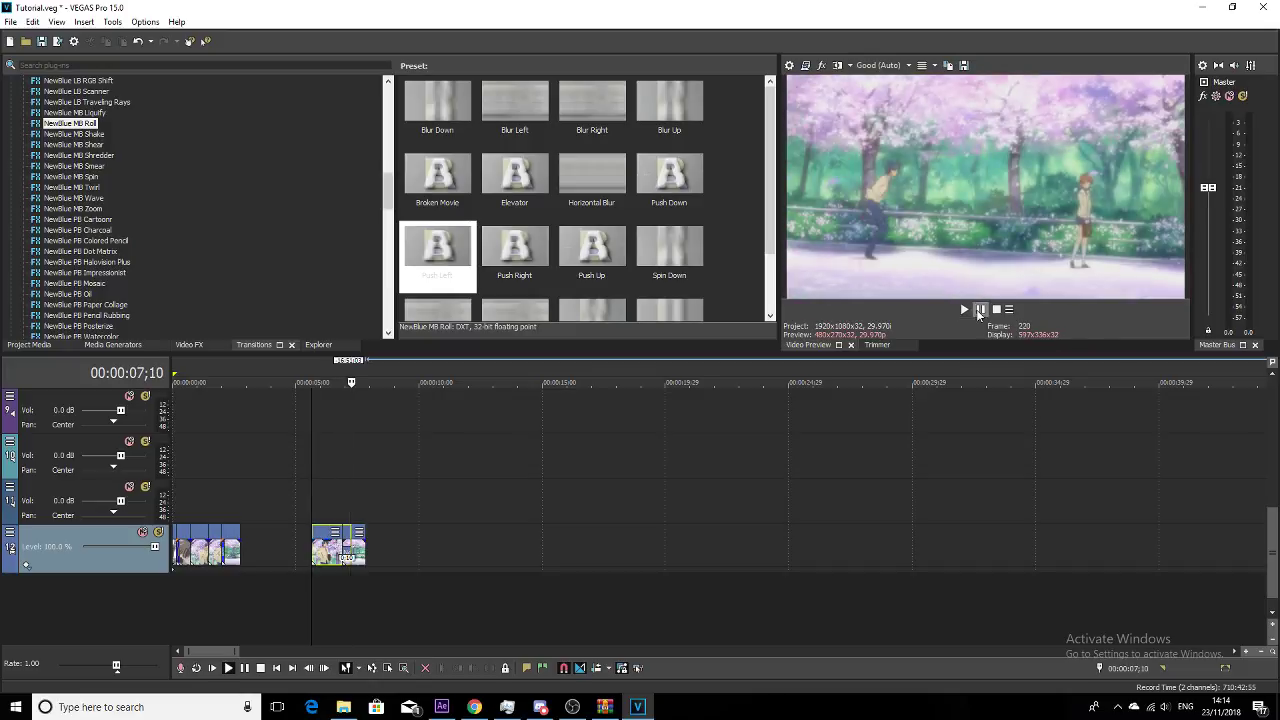